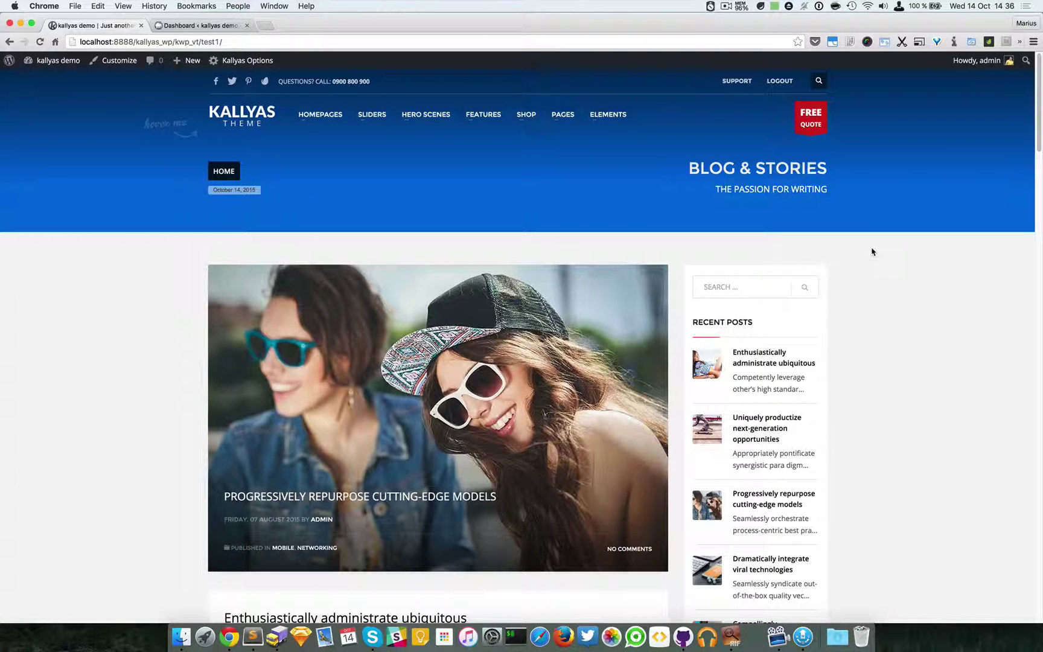
Open the Product Presentation page from the HERO SCENES menu of the Kallyas site.
mouse_move(423, 121)
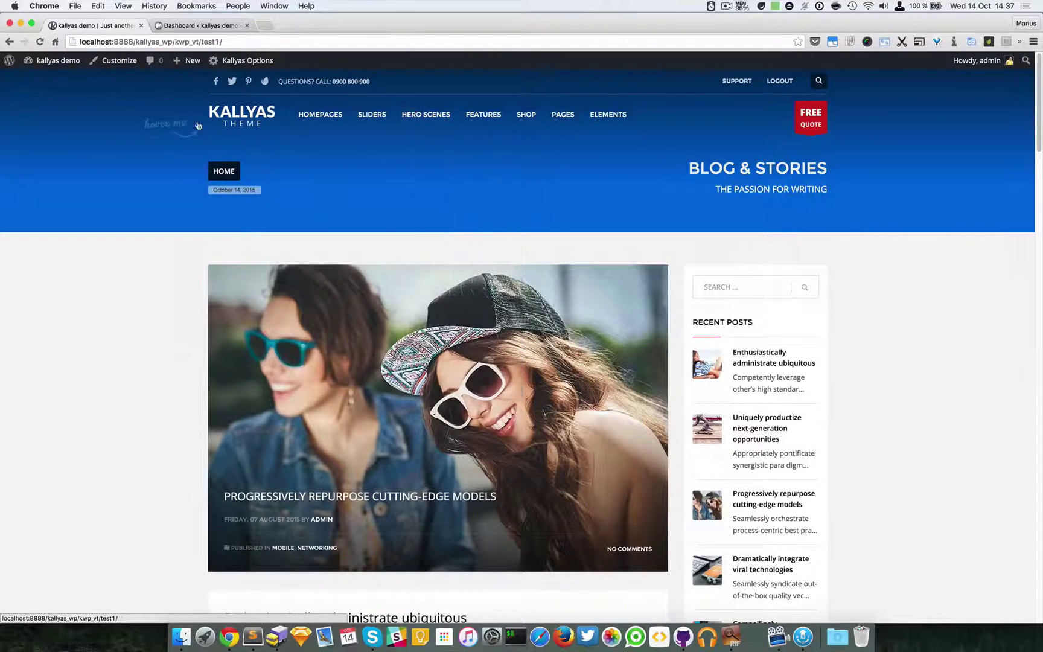
mouse_move(241, 114)
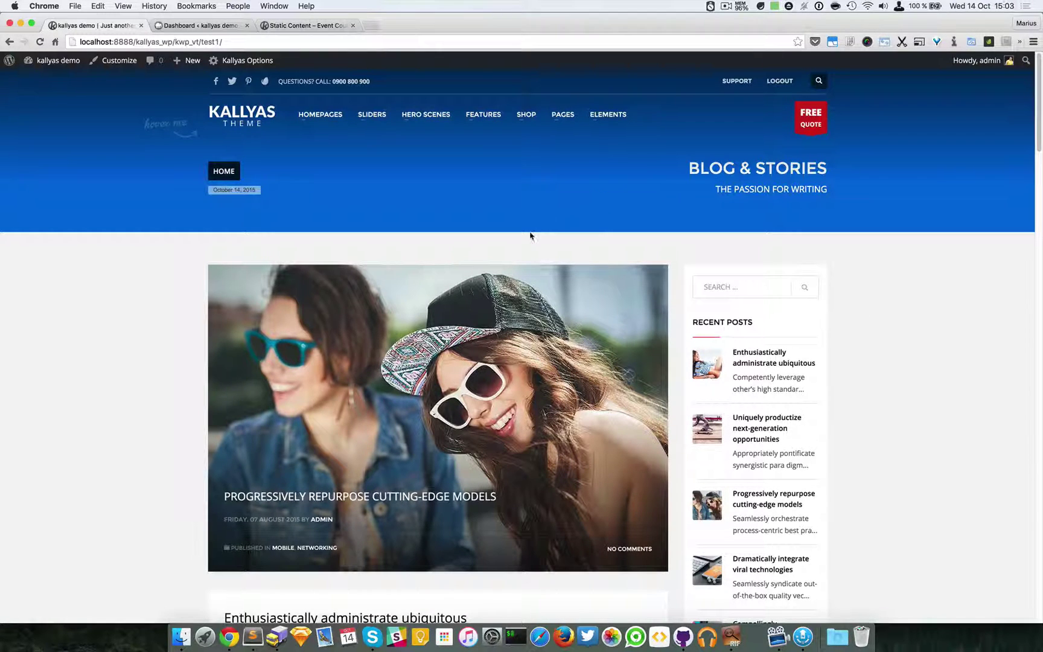
mouse_move(427, 122)
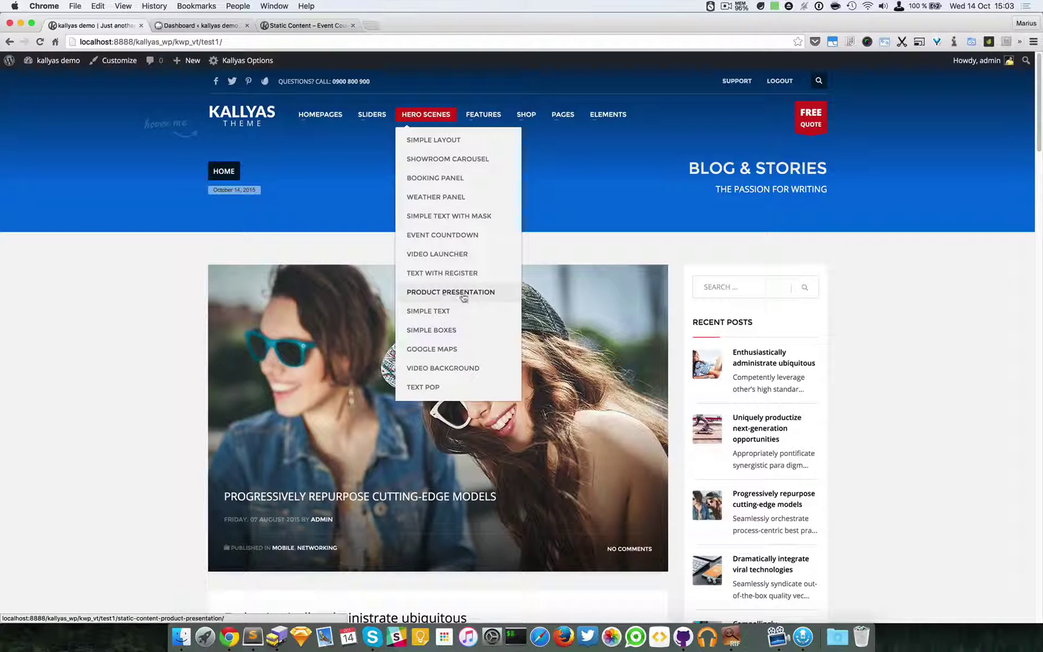
click(484, 293)
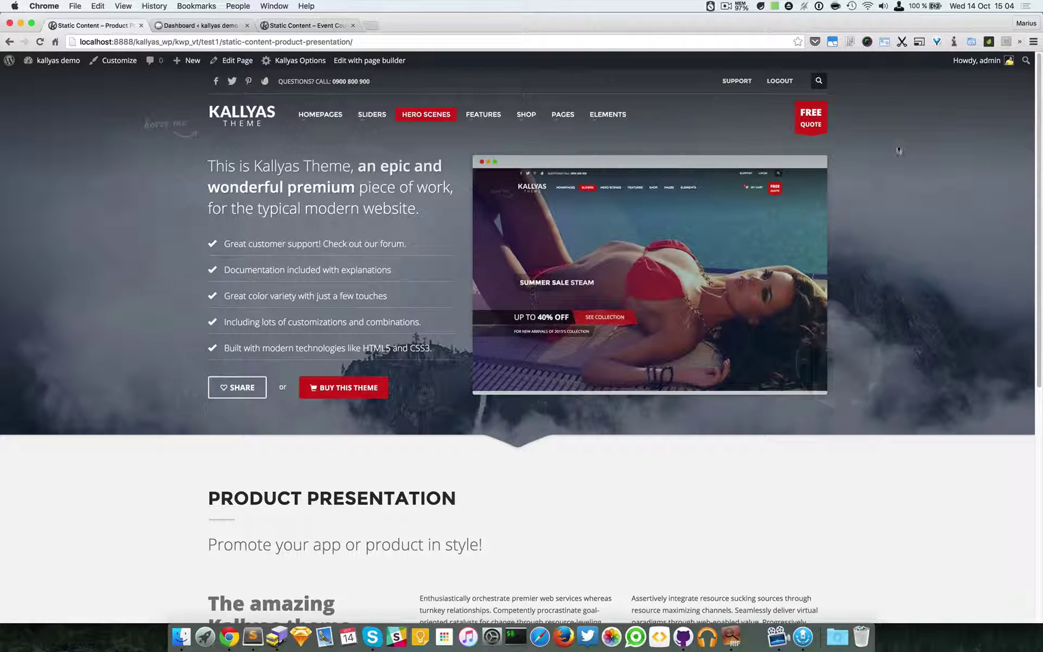
Edit the page in Zion Page Builder with the header hidden, and set the Product Loupe to fullscreen Yes.
click(384, 58)
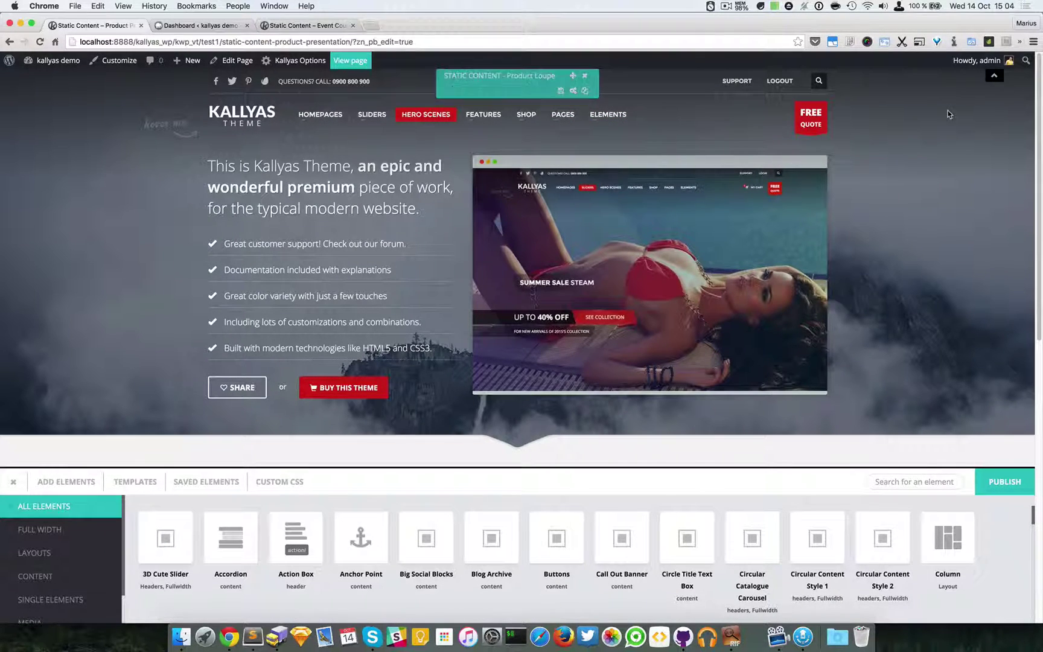
click(996, 83)
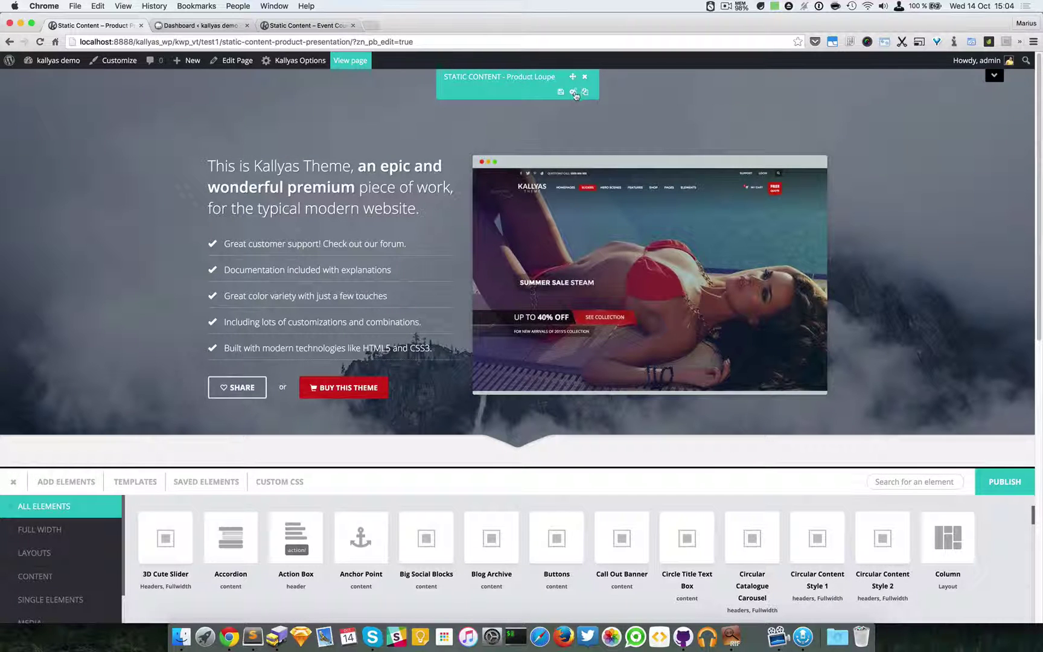
click(574, 94)
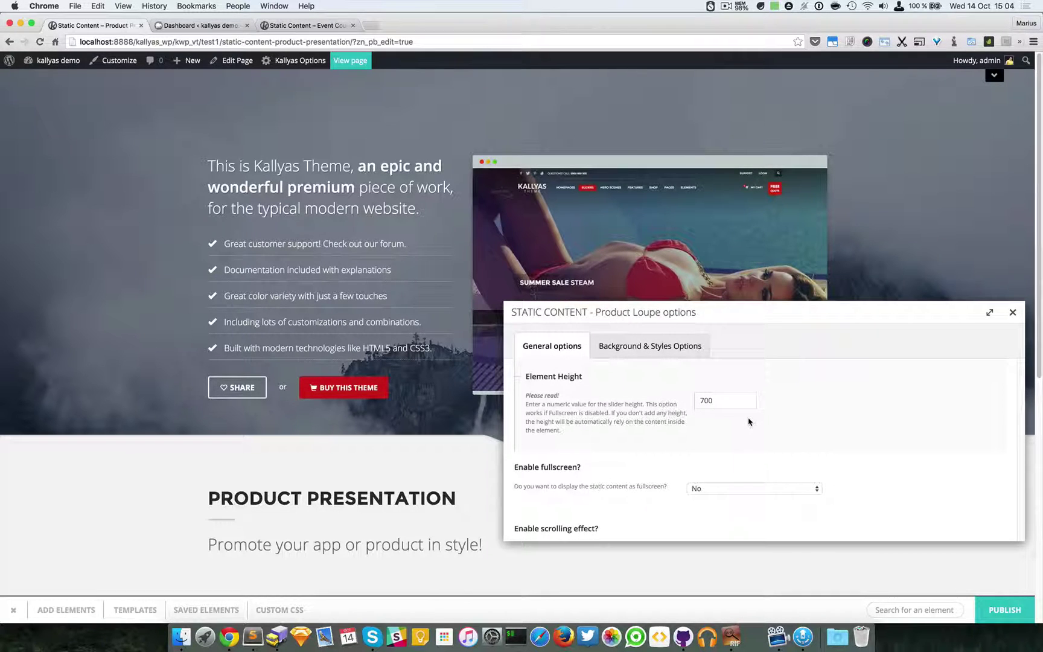
click(731, 402)
click(780, 488)
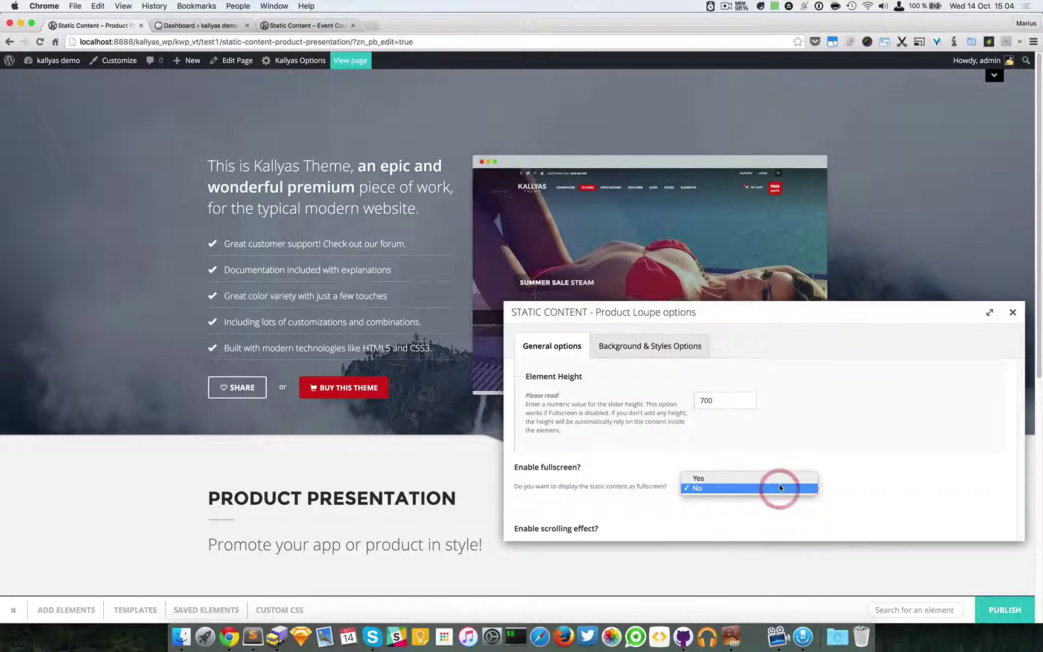
click(780, 478)
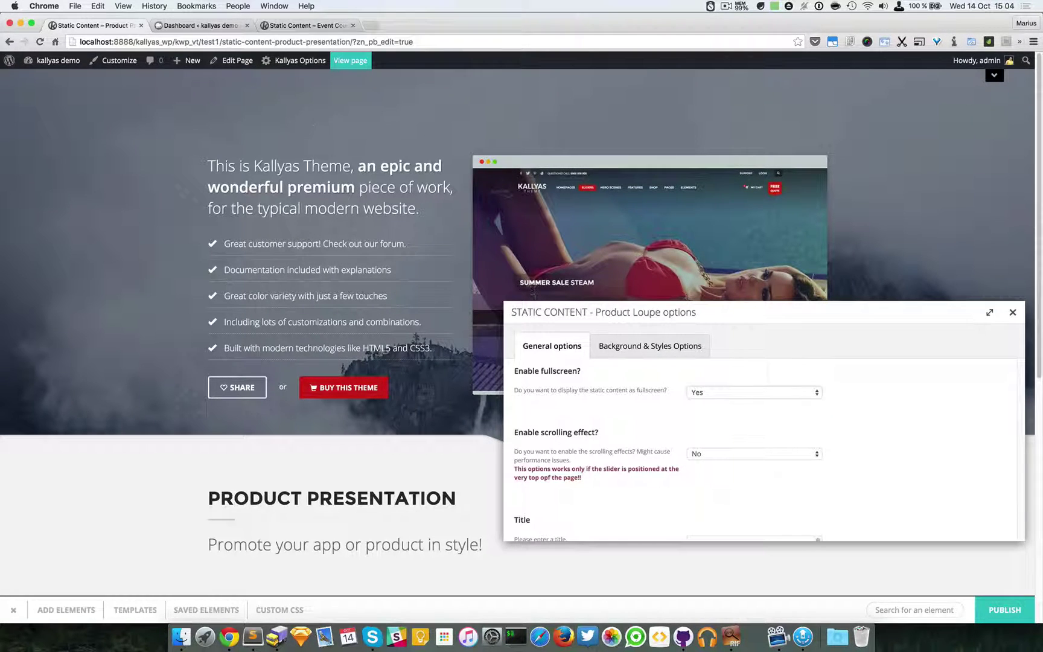
Set the Product Loupe's Enable fullscreen option back to No.
click(742, 398)
click(739, 401)
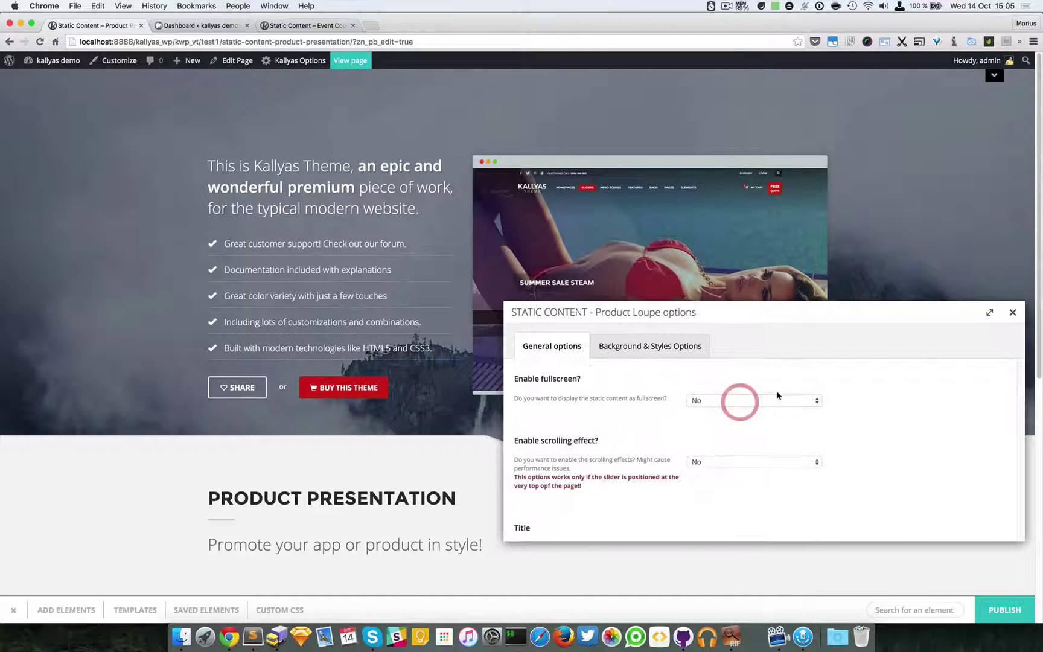
scroll(640, 456, down, 3)
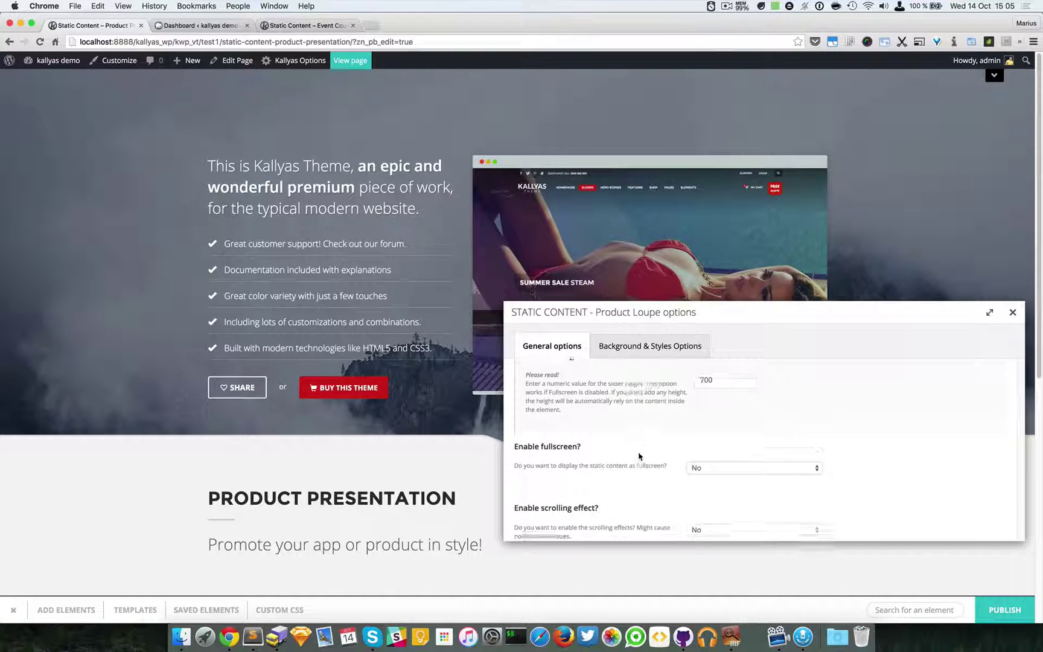
scroll(640, 456, down, 2)
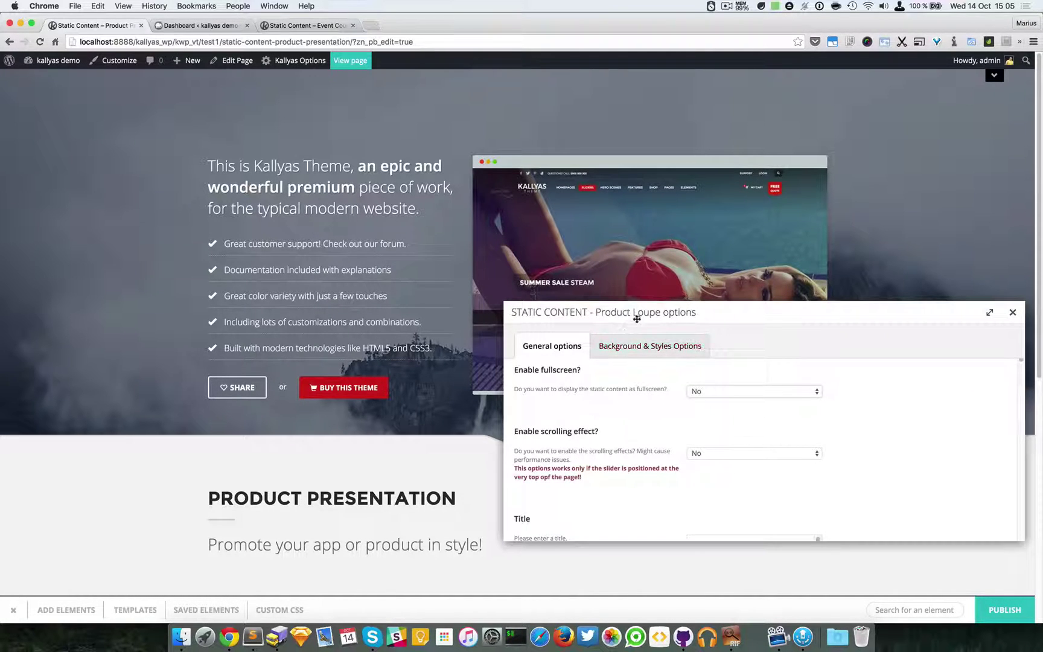
drag(637, 319, 644, 330)
scroll(407, 283, down, 2)
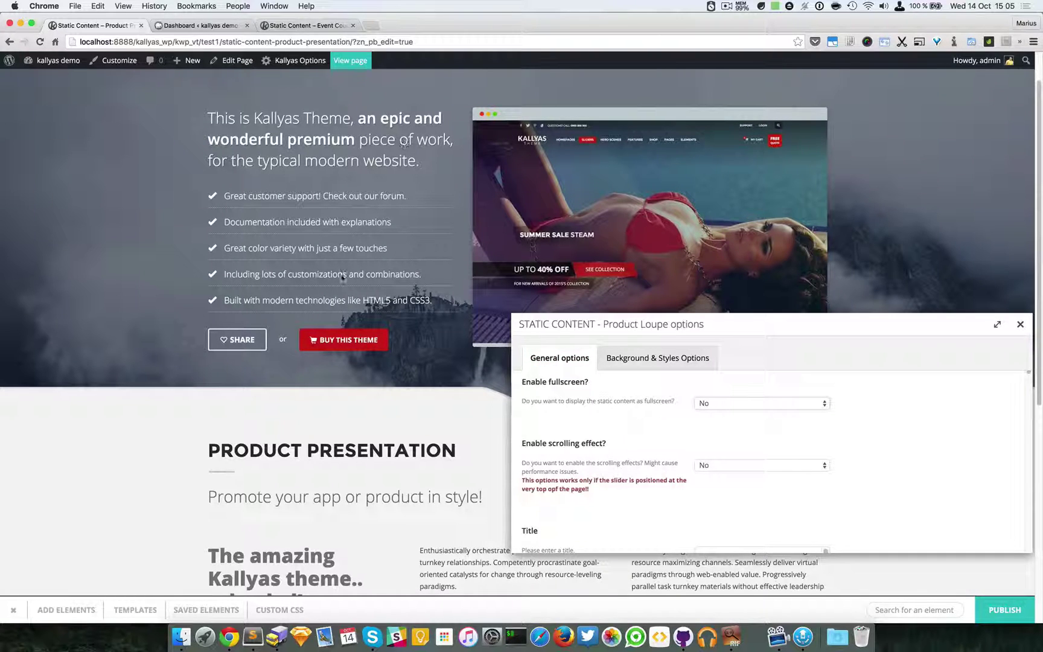
Enable the scrolling effect with Translate + Fade + Scale and close the options.
click(745, 468)
click(747, 457)
scroll(664, 458, down, 2)
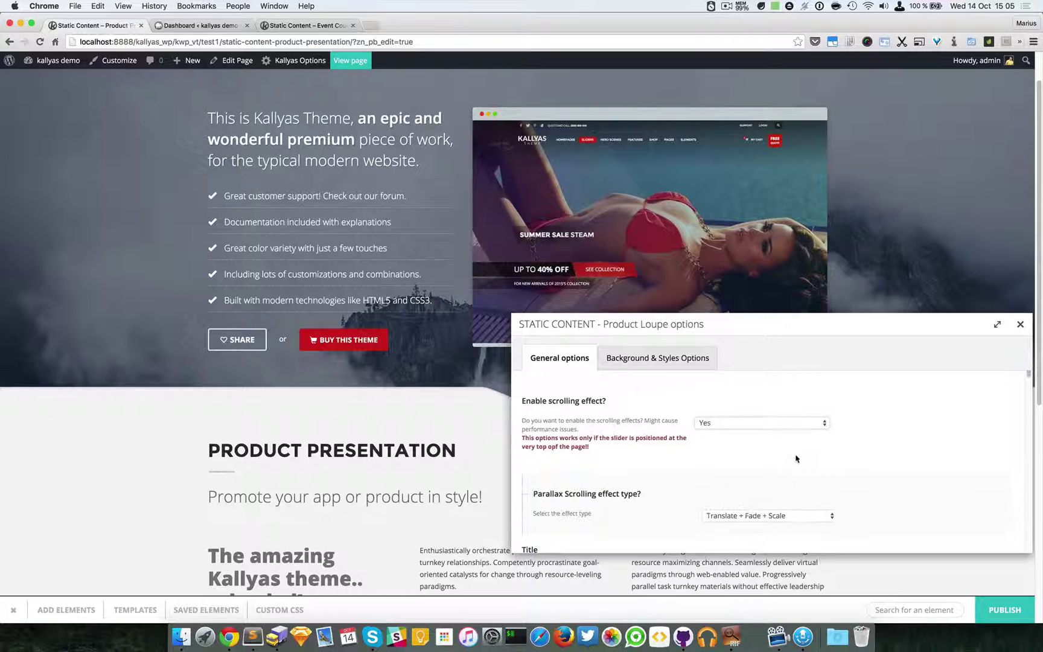
click(754, 503)
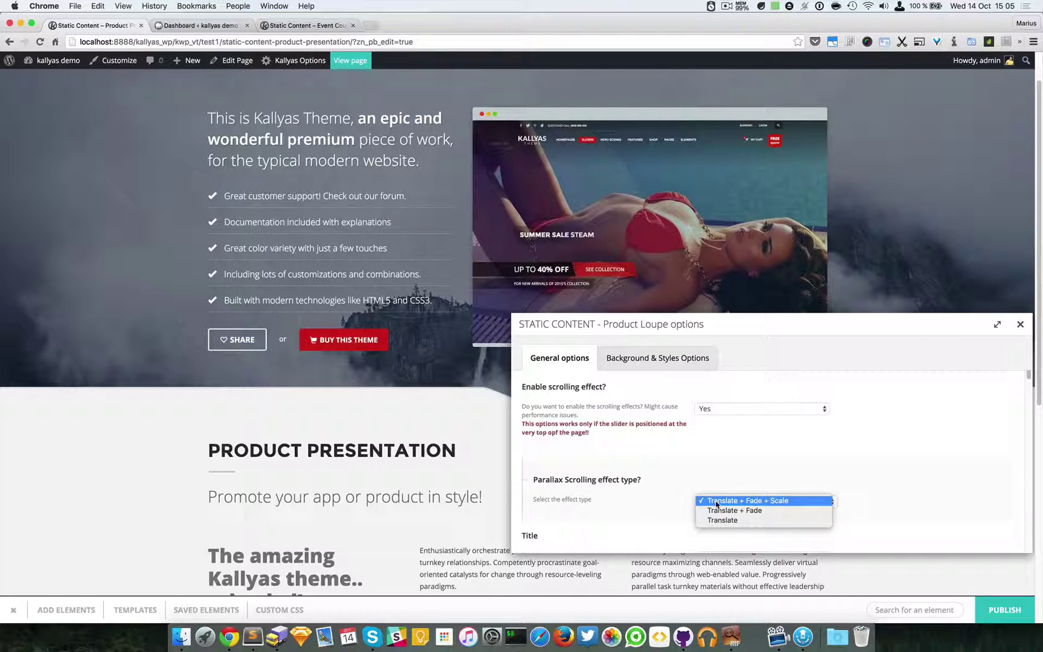
click(716, 501)
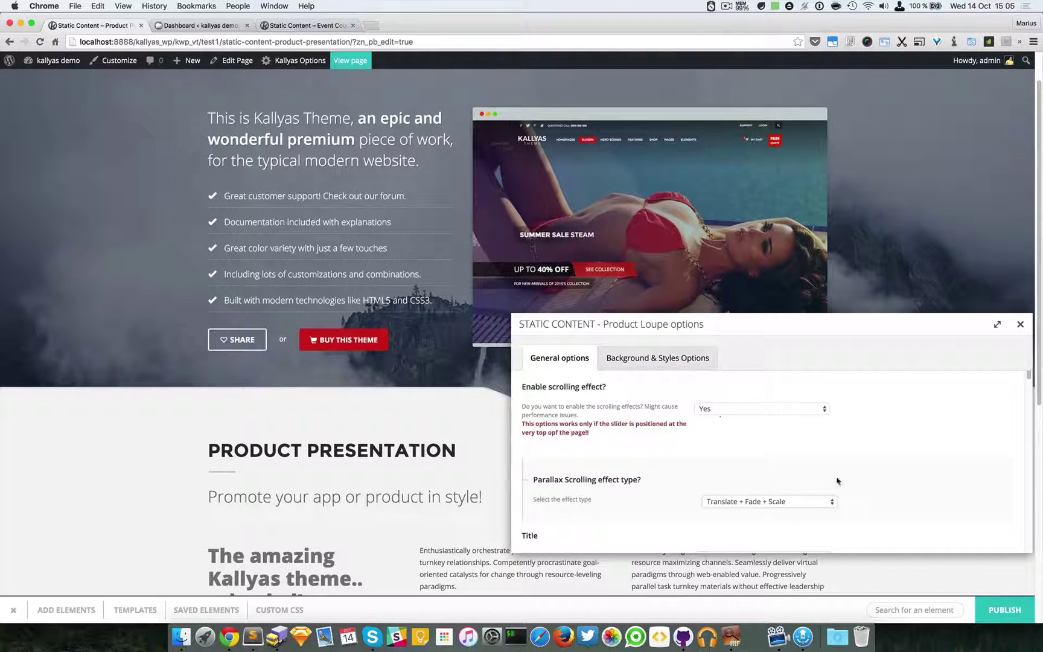
click(1020, 325)
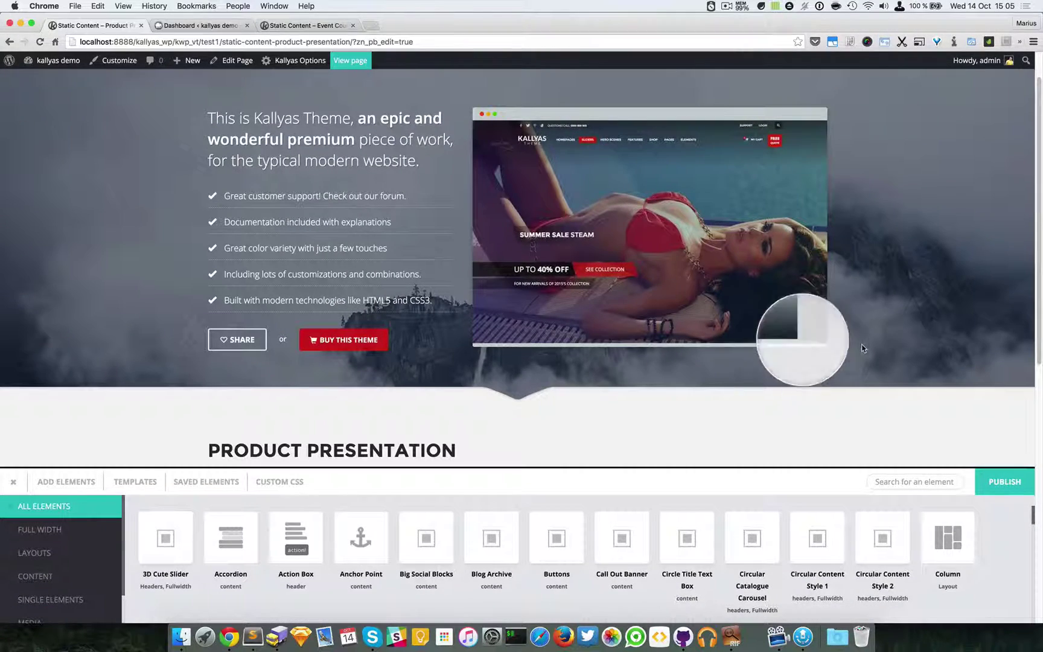
Save the page and scroll the live Product Presentation page to check the parallax effect.
click(996, 481)
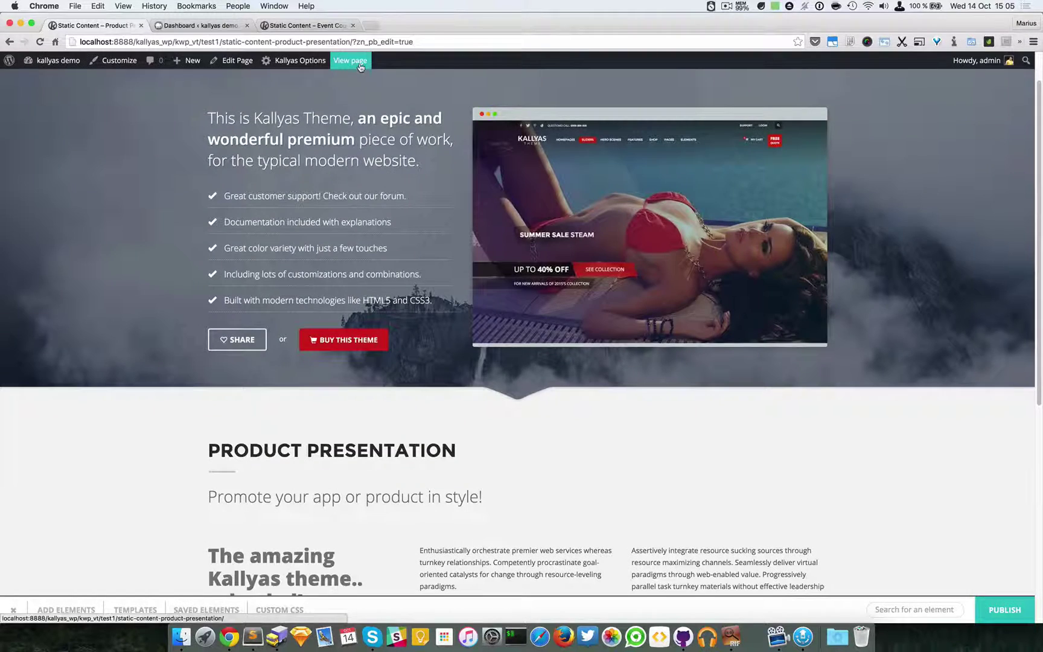
super+click(353, 60)
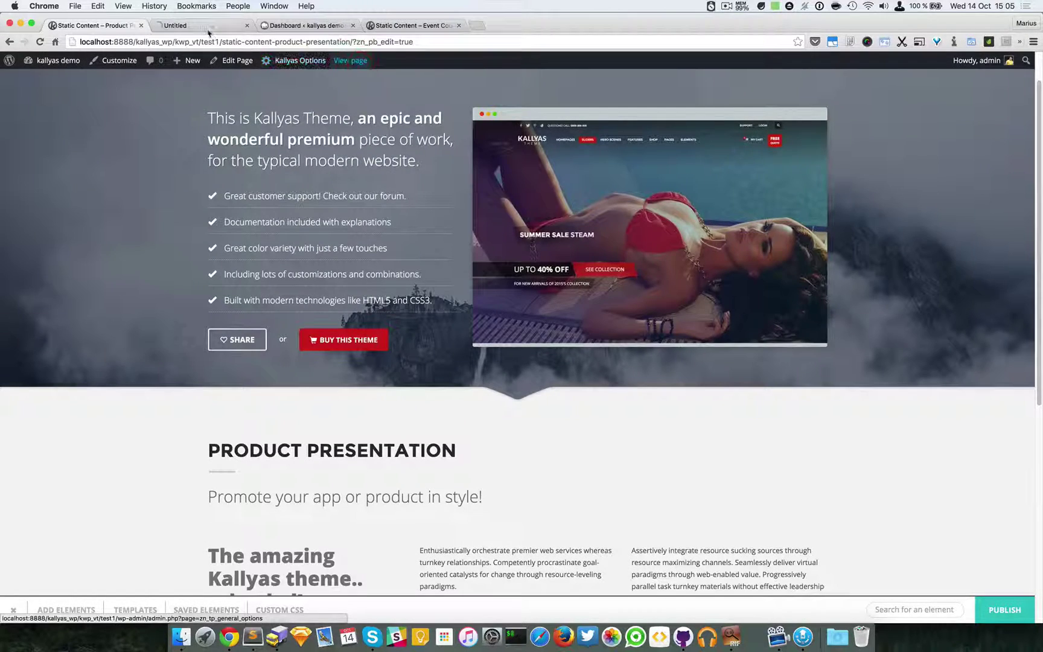
click(202, 25)
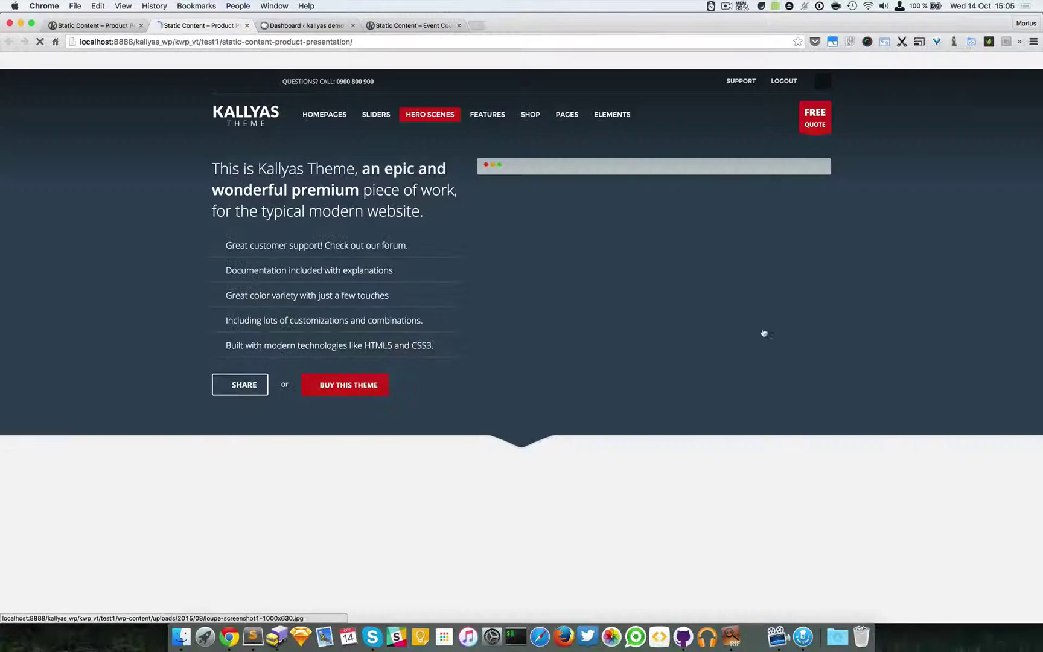
scroll(908, 341, down, 3)
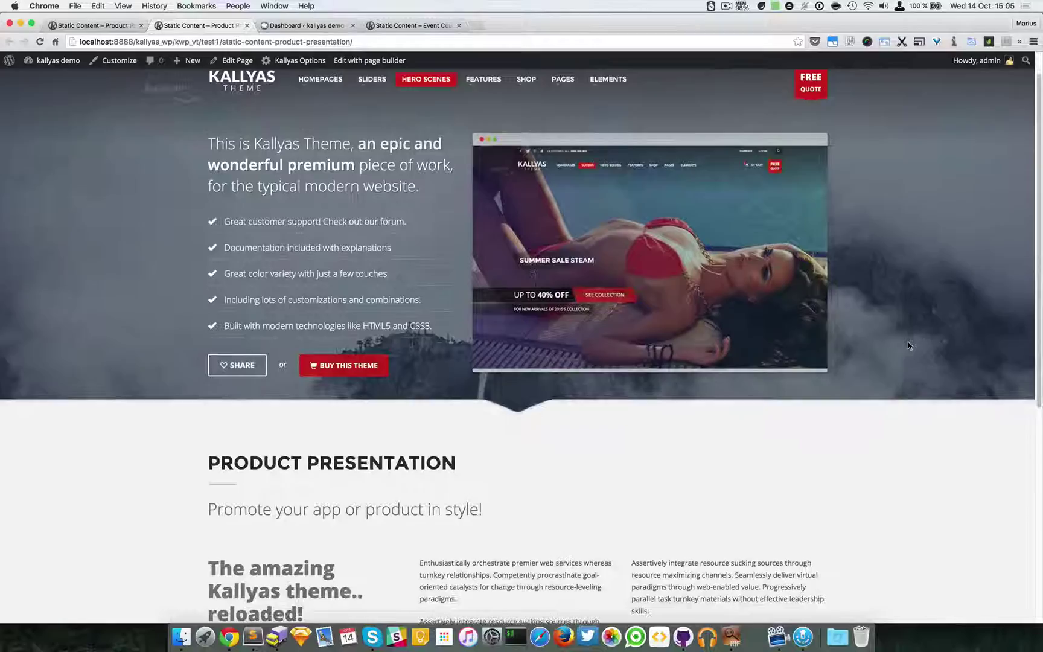
scroll(909, 342, up, 4)
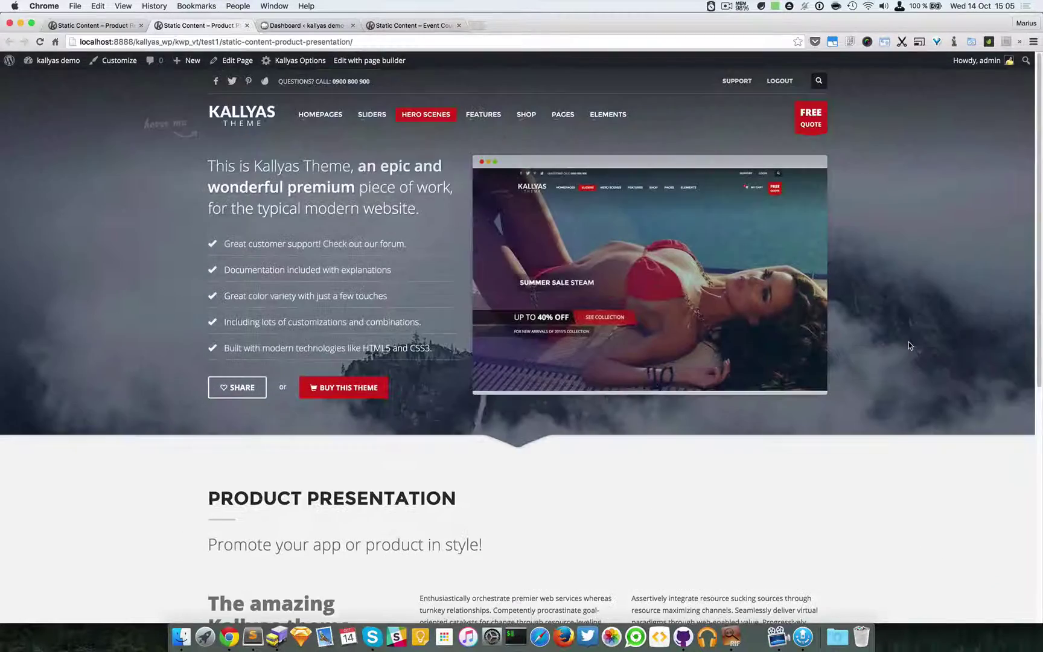
scroll(909, 324, down, 3)
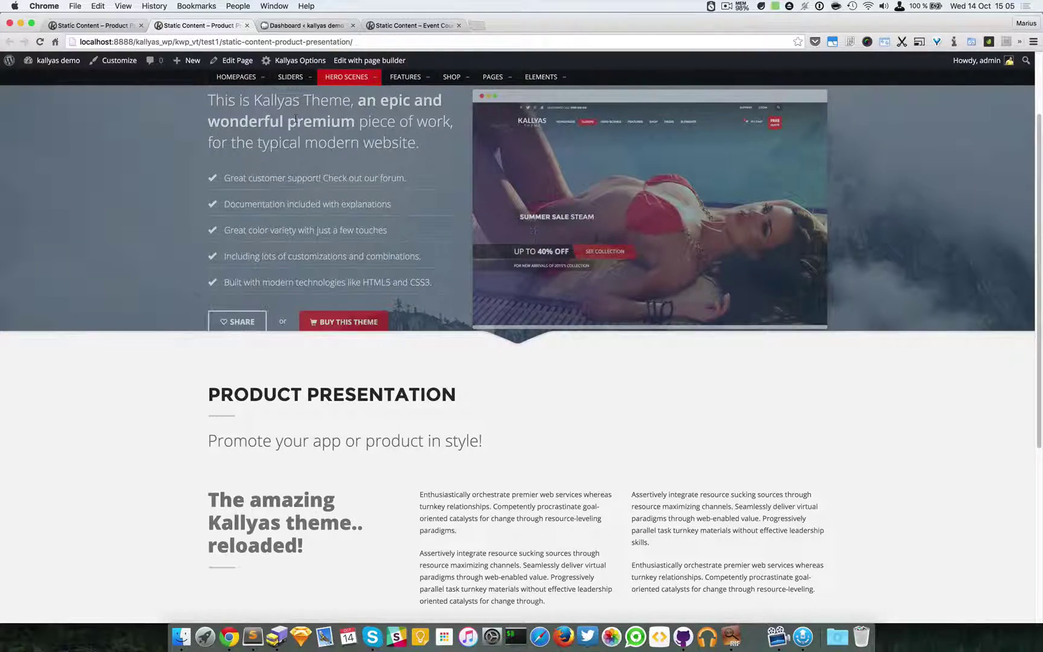
scroll(296, 138, down, 2)
scroll(306, 189, up, 2)
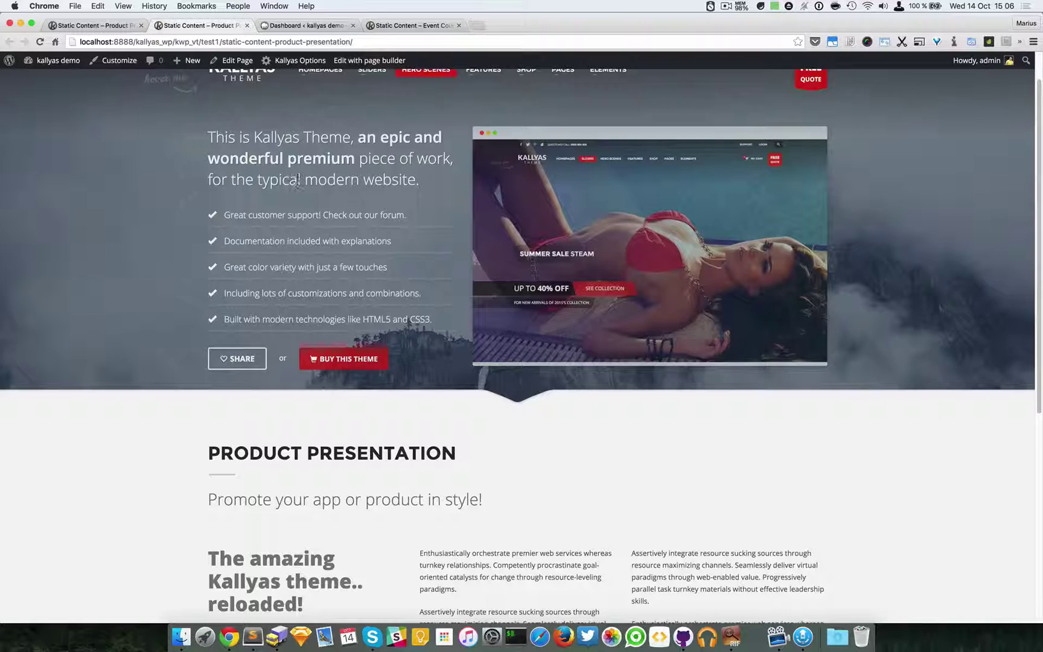
scroll(300, 174, up, 1)
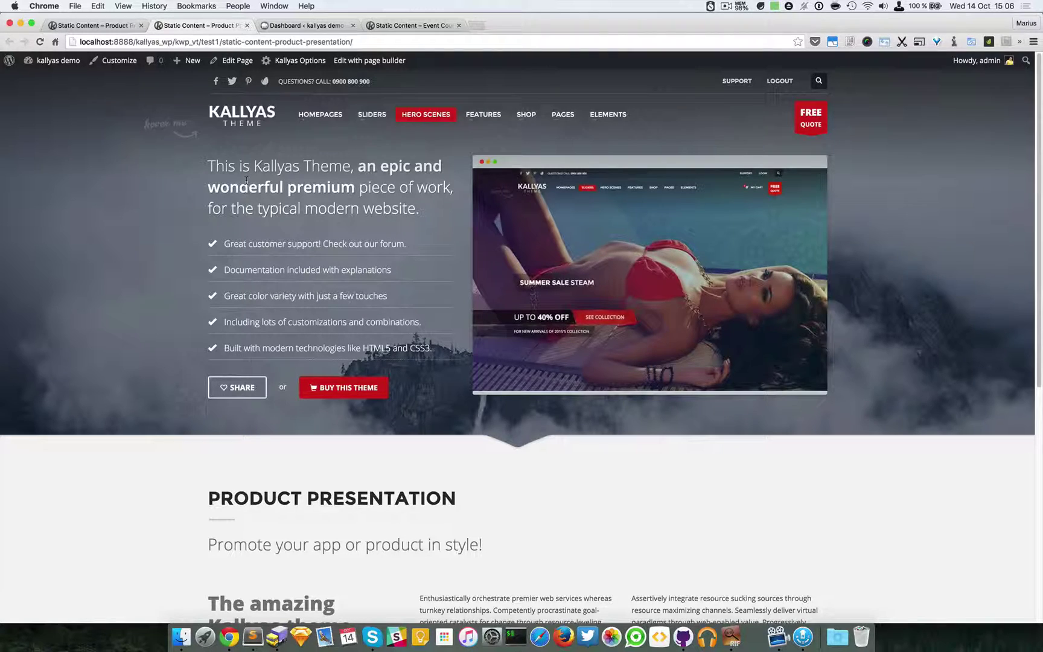
From the Event Countdown demo tab, open the official Product Presentation page and scroll its hero.
click(392, 25)
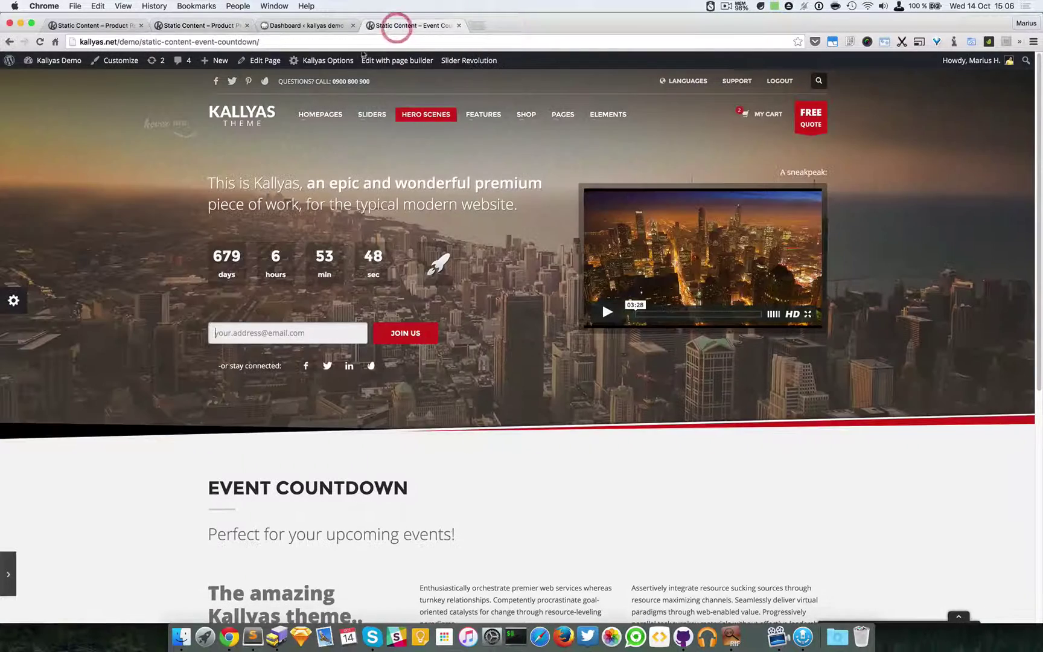
mouse_move(405, 121)
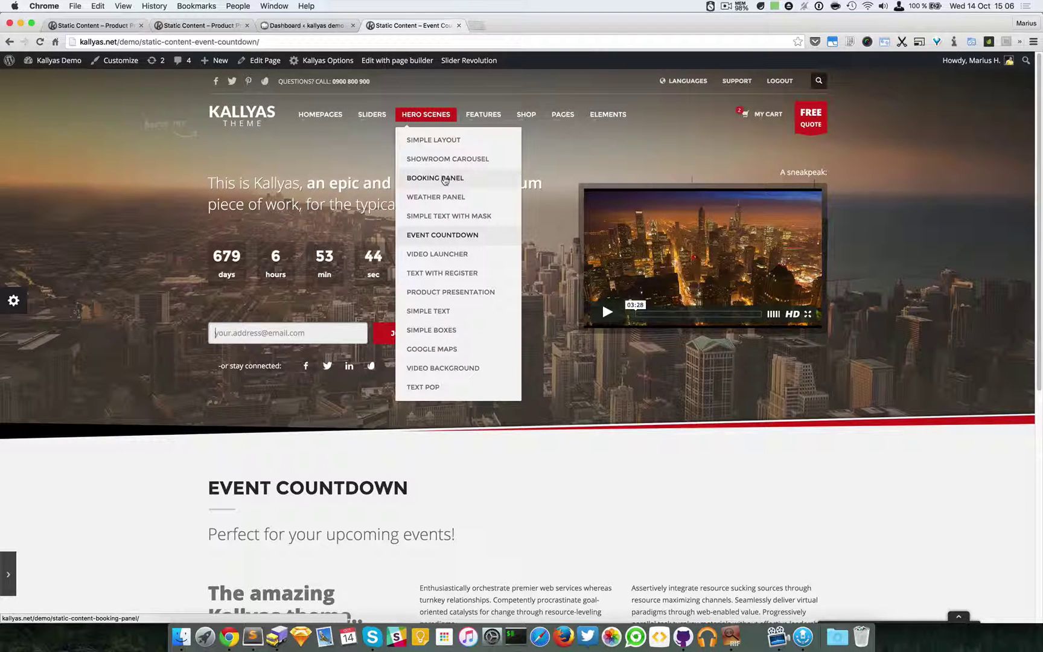
click(456, 292)
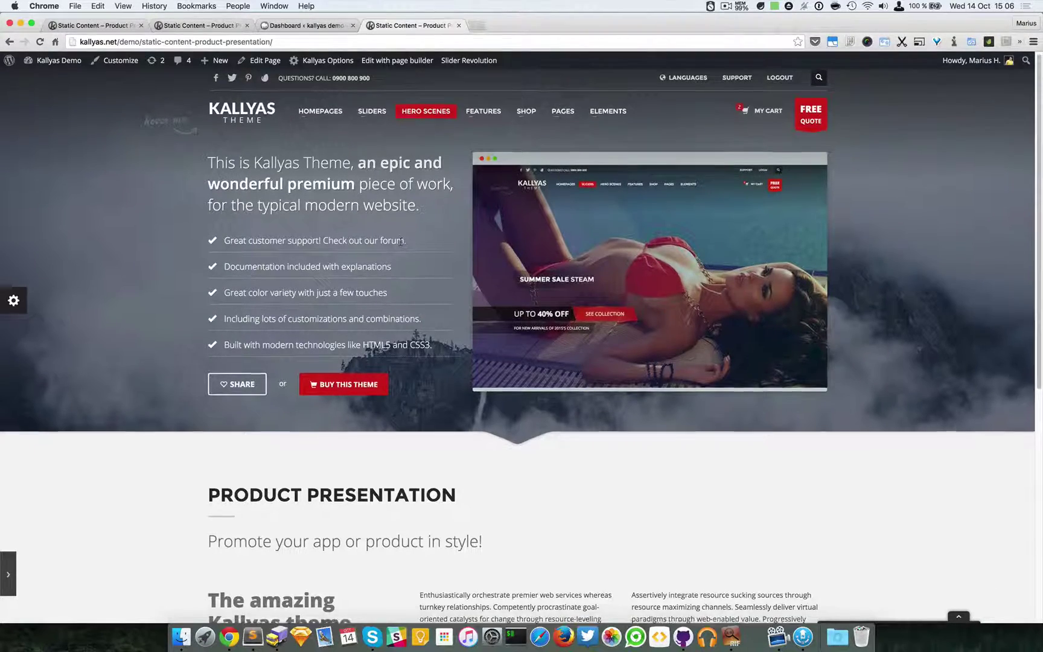
scroll(401, 242, down, 3)
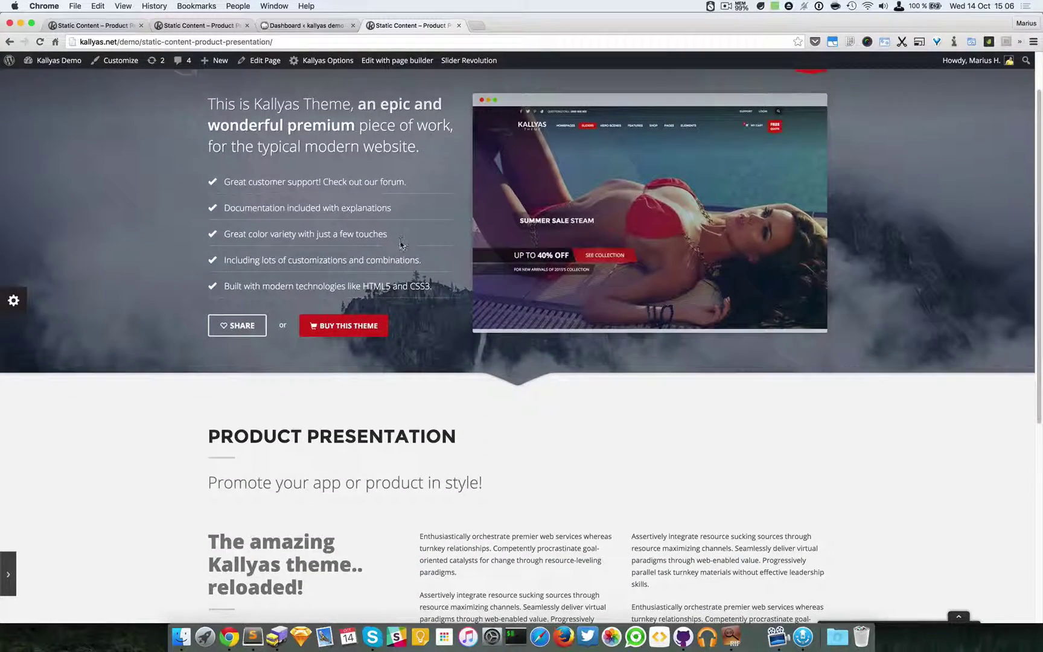
scroll(400, 258, up, 2)
Scroll through the local Product Presentation hero, then return to the builder-editing tab.
click(204, 24)
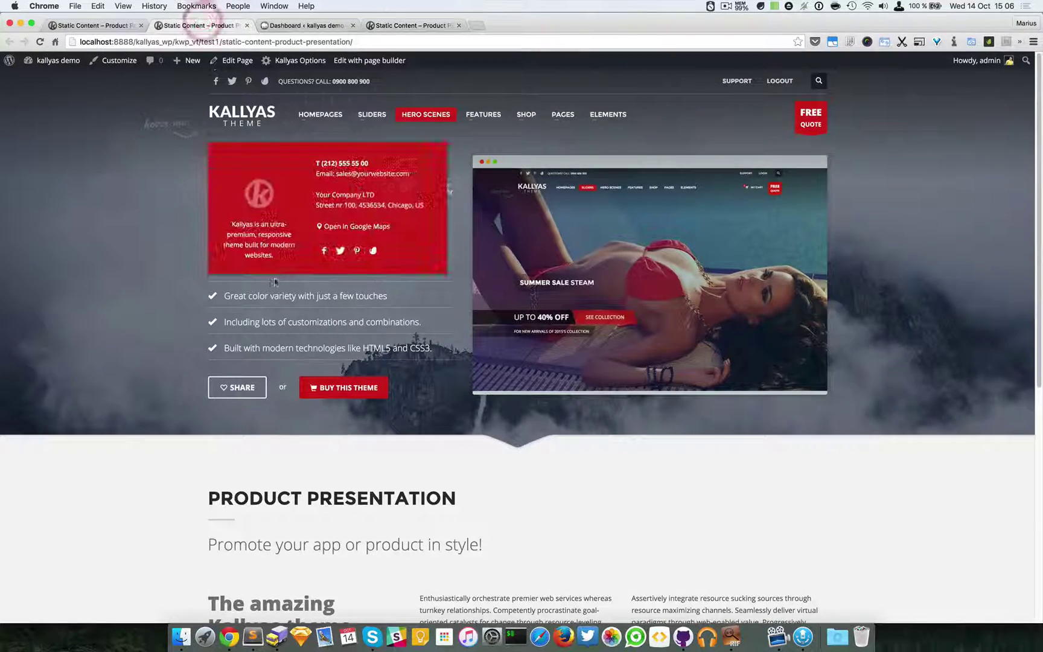
scroll(239, 219, down, 2)
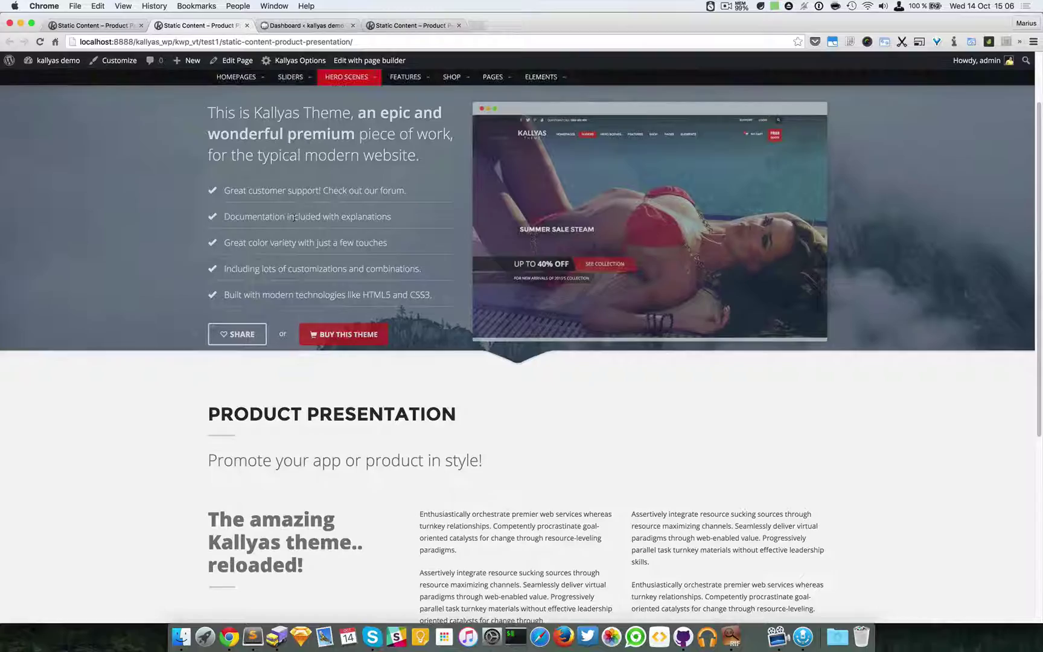
scroll(305, 203, up, 1)
scroll(317, 248, down, 2)
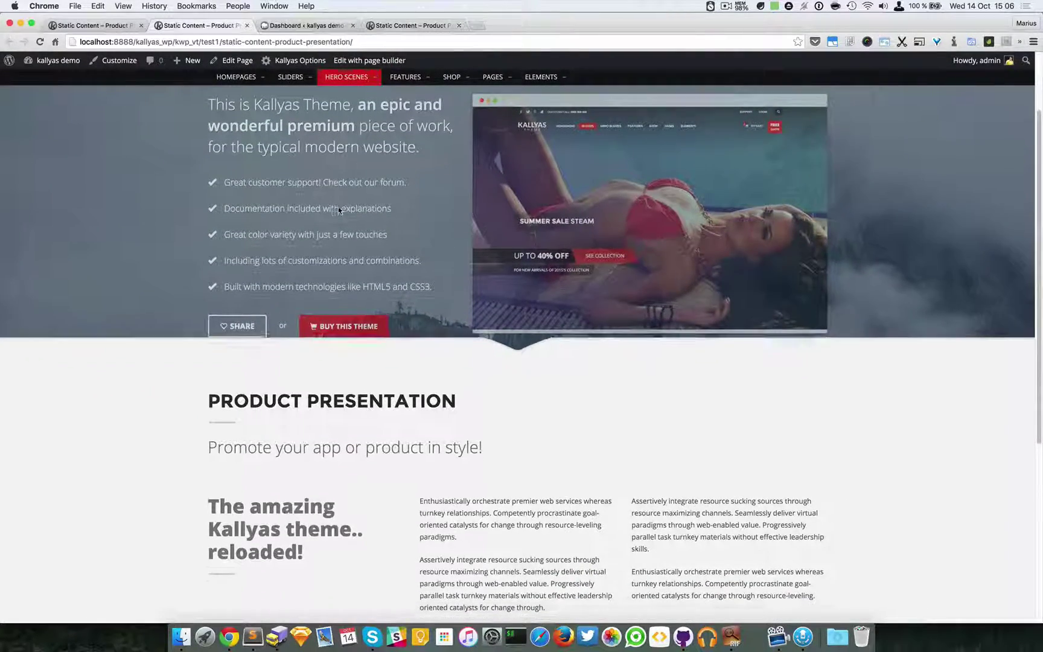
scroll(338, 207, down, 3)
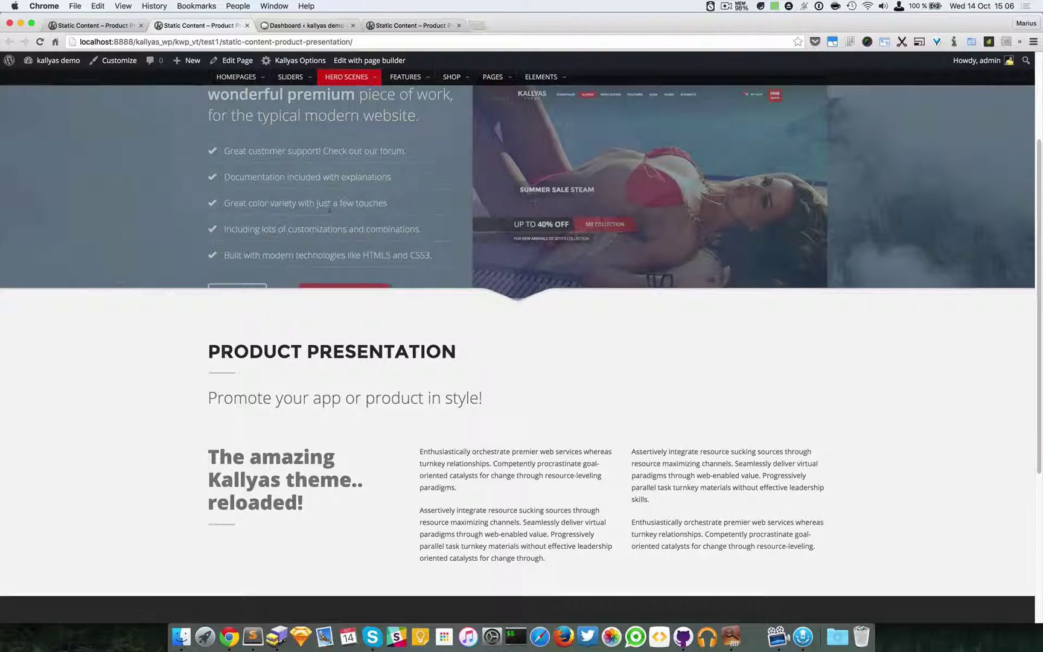
scroll(245, 187, up, 2)
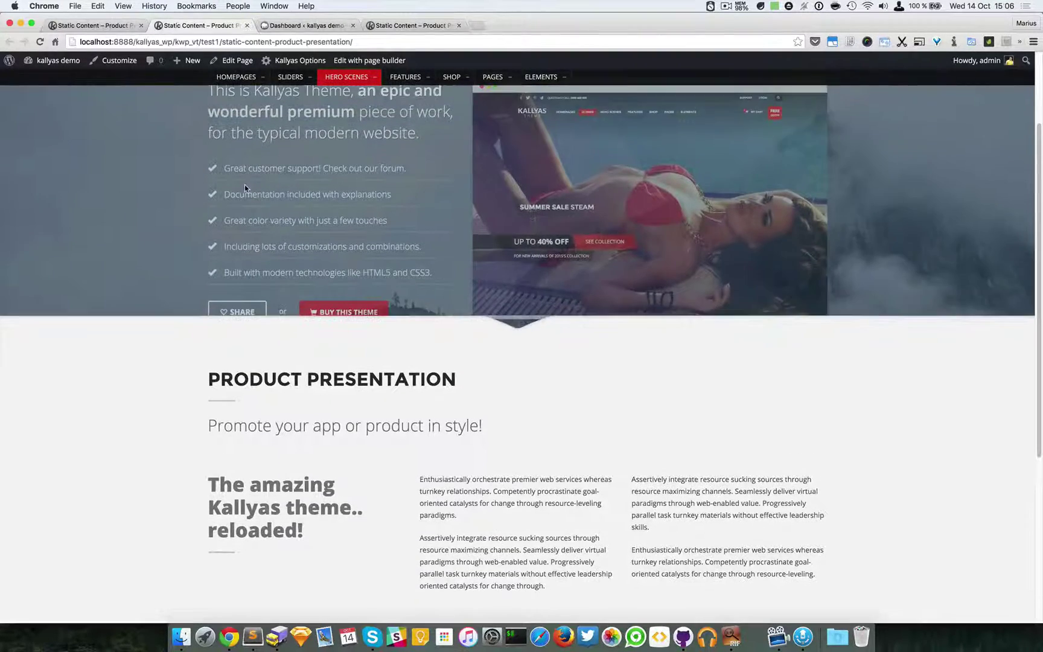
scroll(246, 191, up, 1)
scroll(249, 211, up, 2)
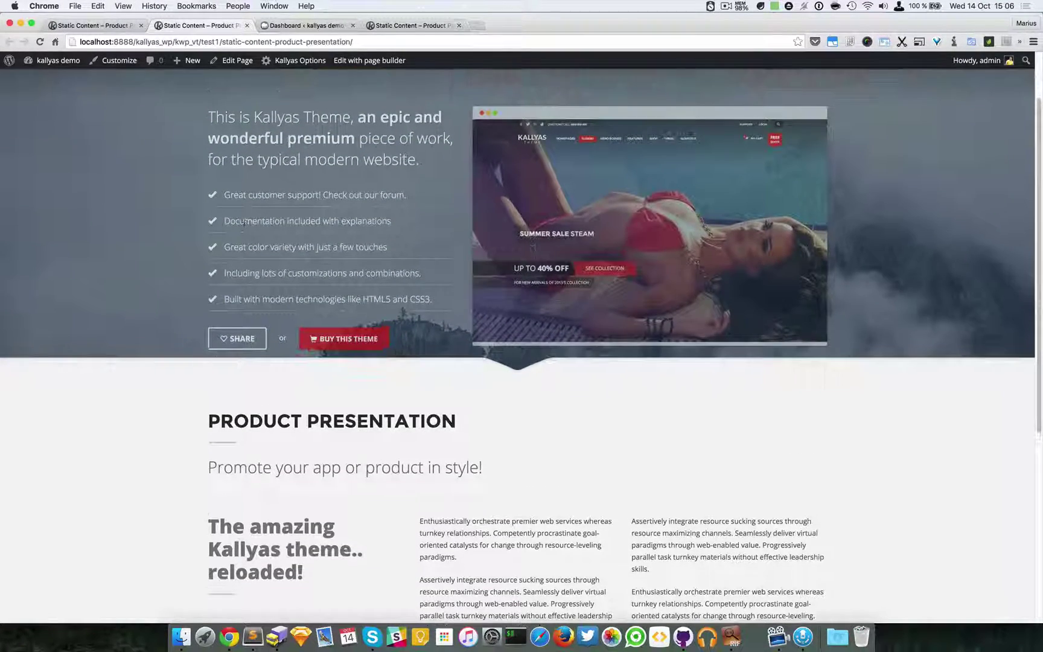
scroll(252, 268, down, 5)
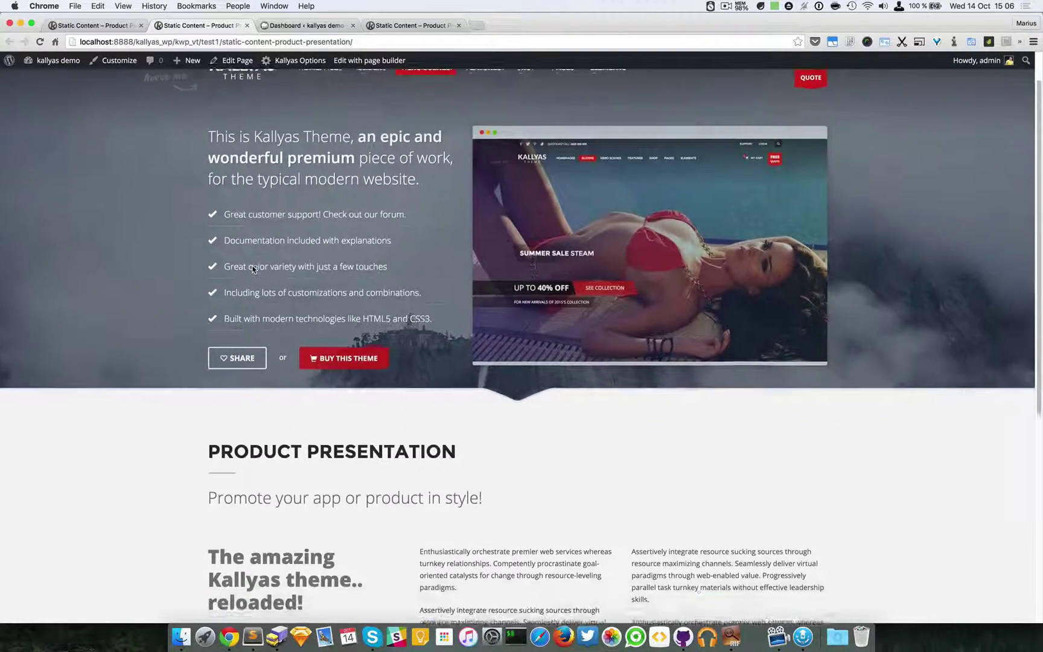
scroll(252, 266, down, 3)
scroll(250, 264, up, 7)
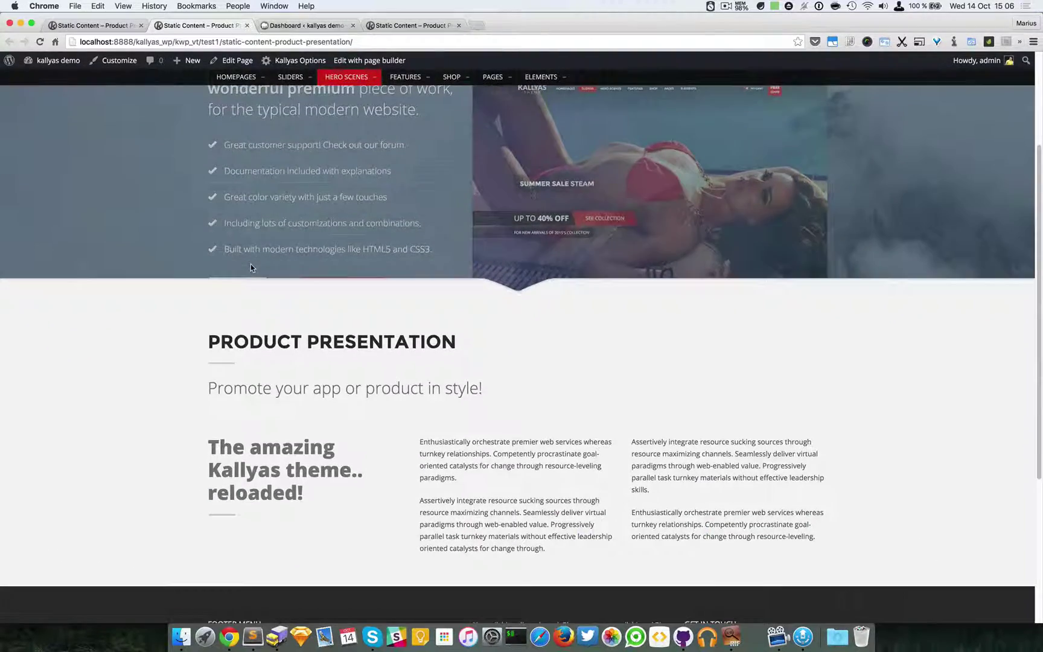
click(81, 26)
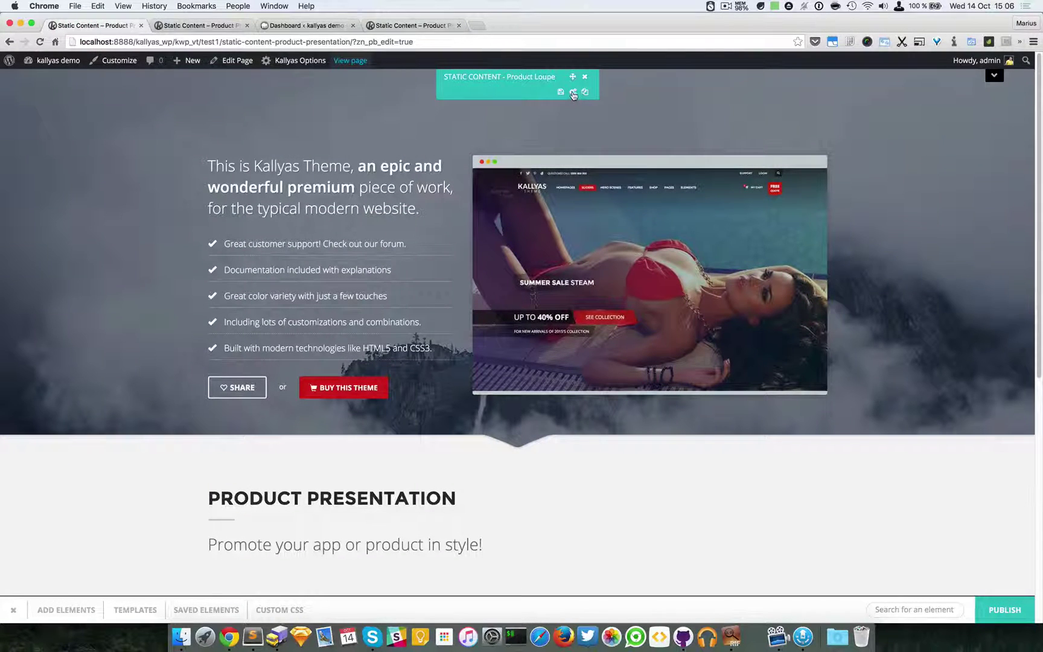
Open the Product Loupe options, move the dialog aside and enlarge the Title field.
click(574, 93)
scroll(531, 305, down, 5)
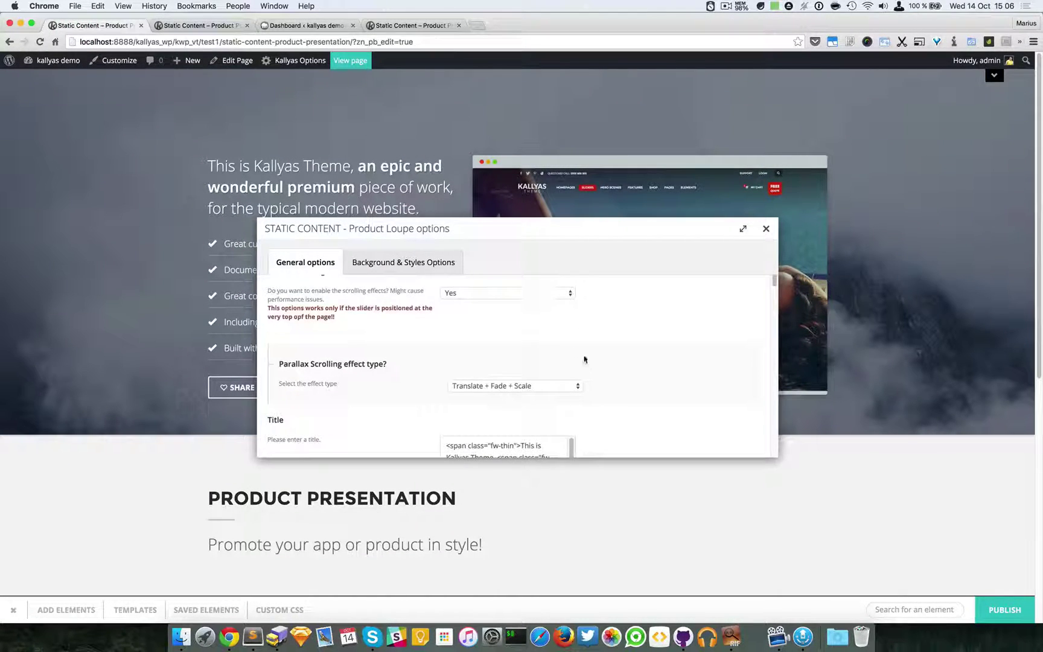
scroll(584, 359, down, 2)
drag(561, 228, 769, 298)
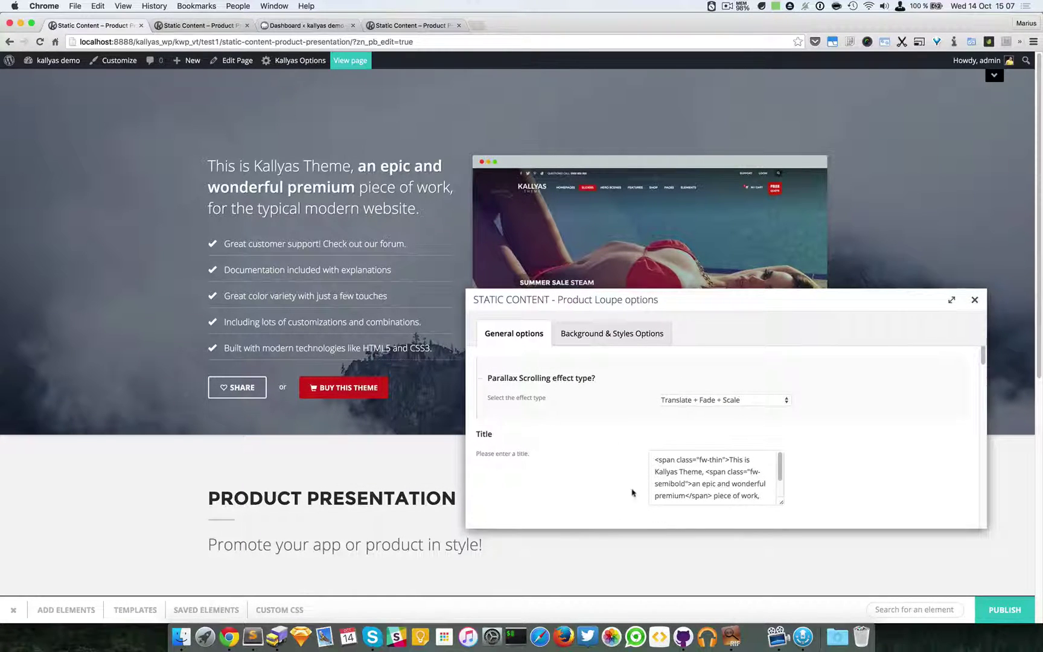
scroll(799, 472, down, 1)
drag(782, 473, 794, 539)
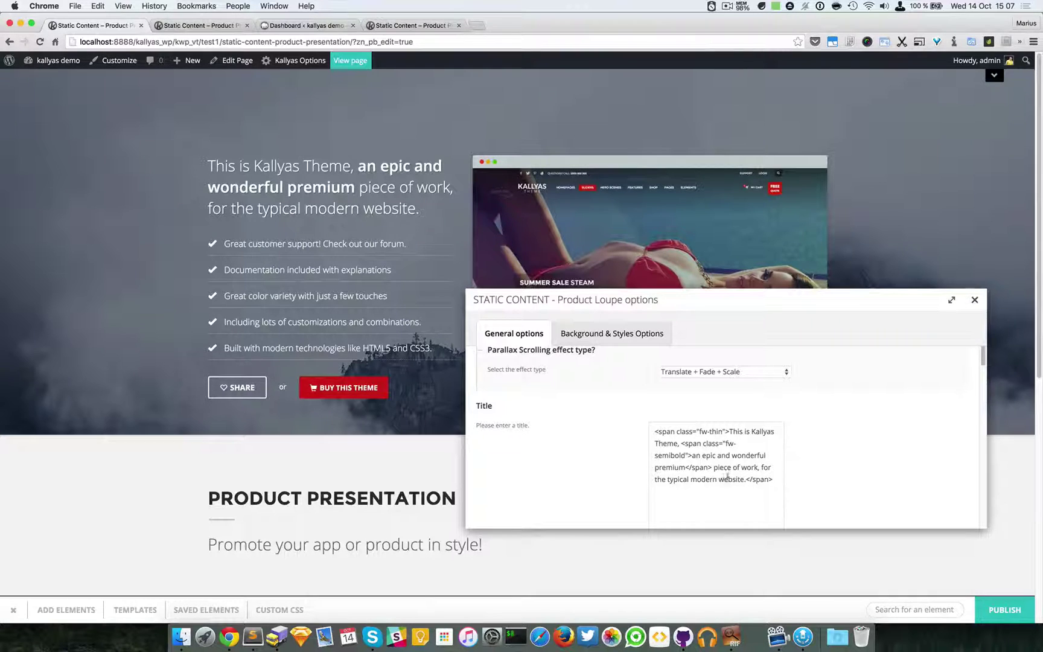
Inspect the Title markup's fw-thin and fw-semibold span classes.
click(703, 431)
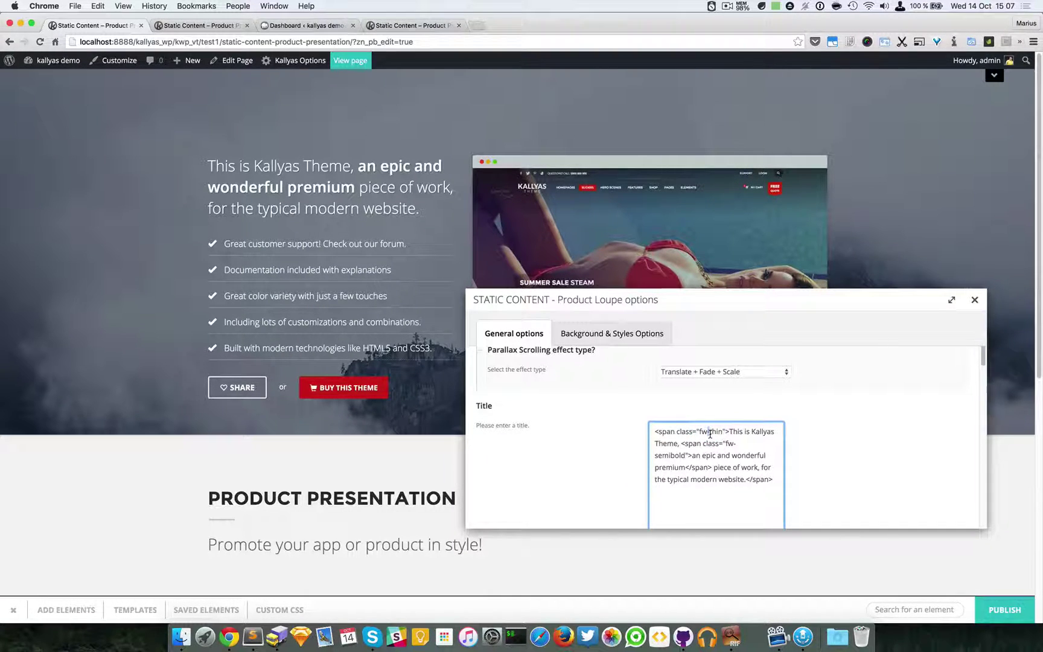
click(710, 432)
drag(727, 445, 681, 454)
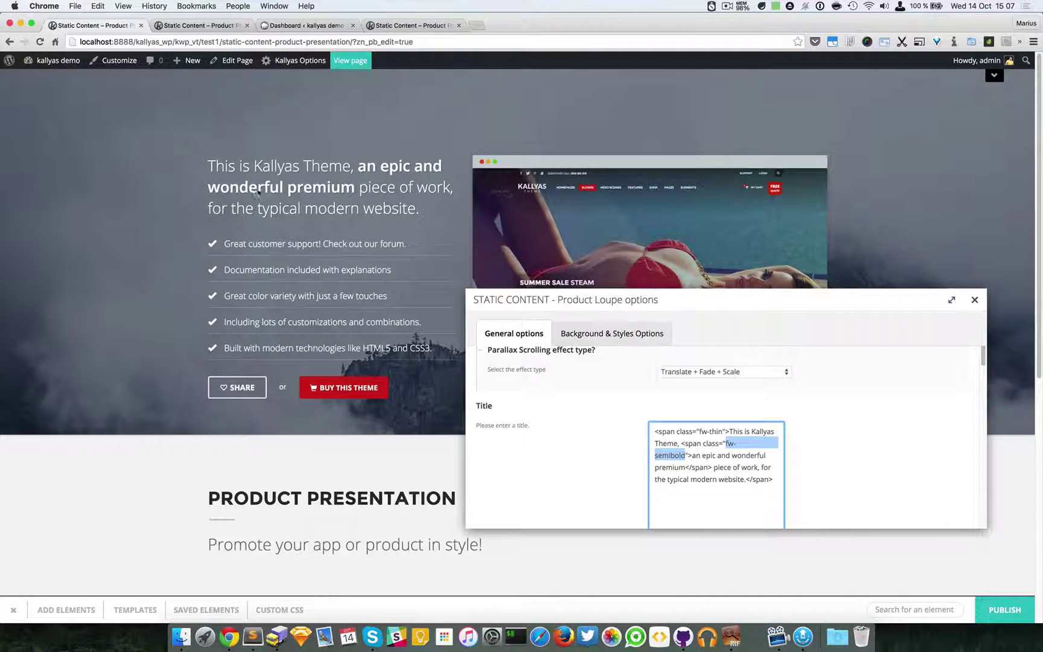
click(765, 468)
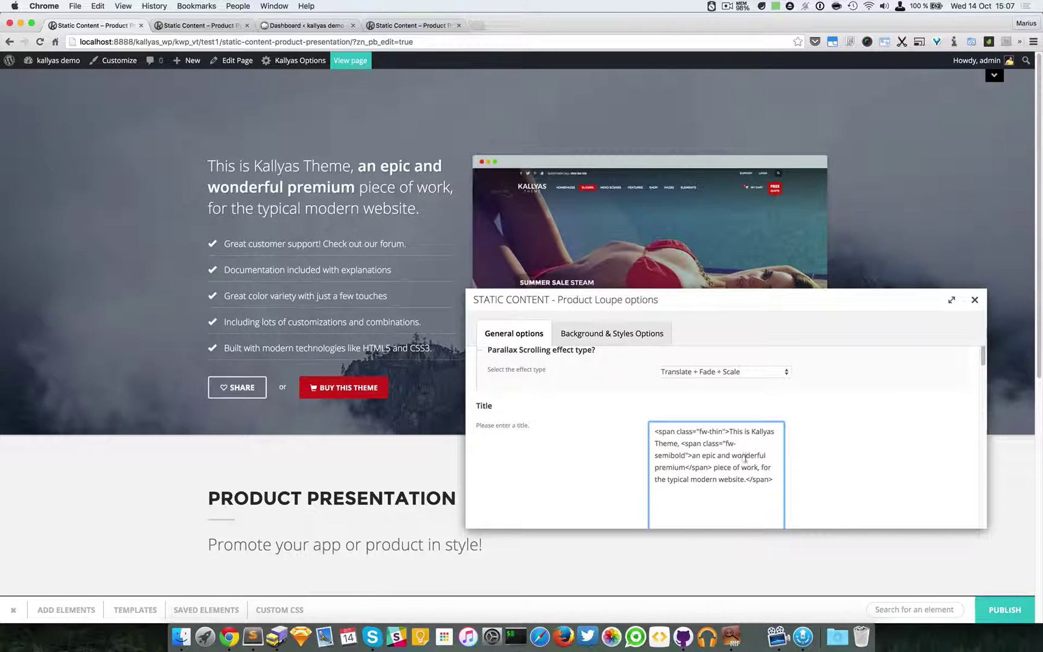
double_click(664, 431)
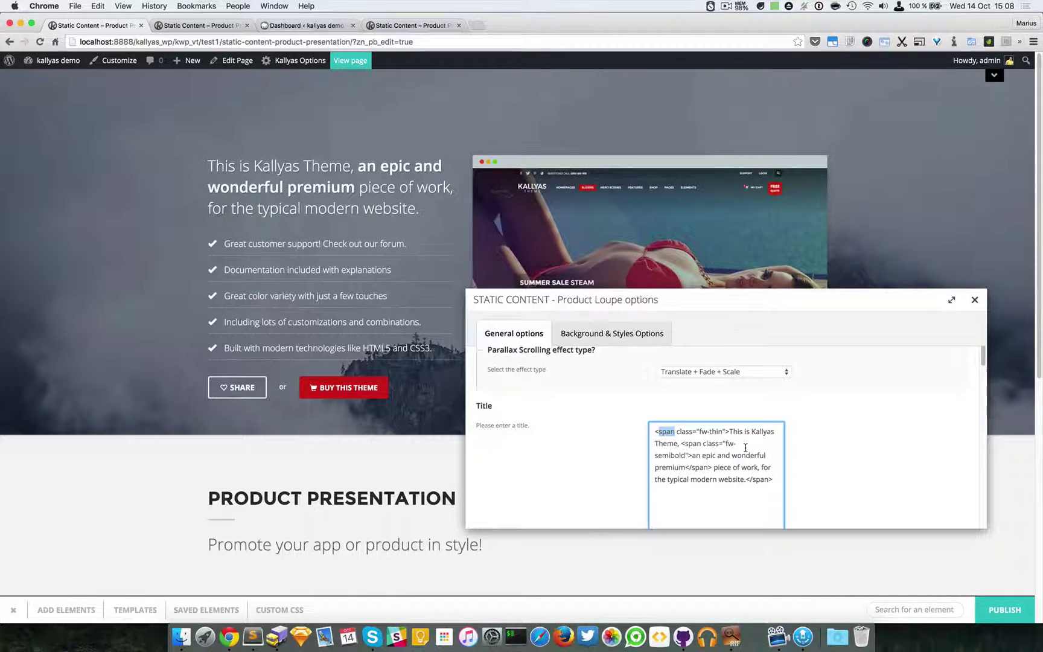
scroll(748, 448, down, 1)
scroll(819, 432, down, 5)
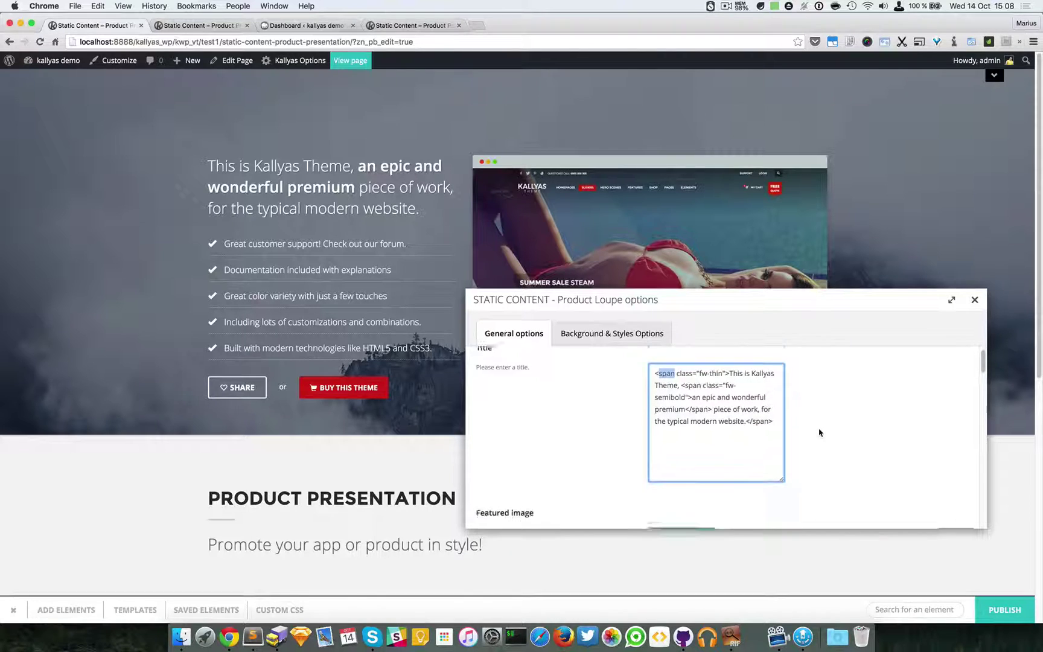
scroll(516, 431, down, 3)
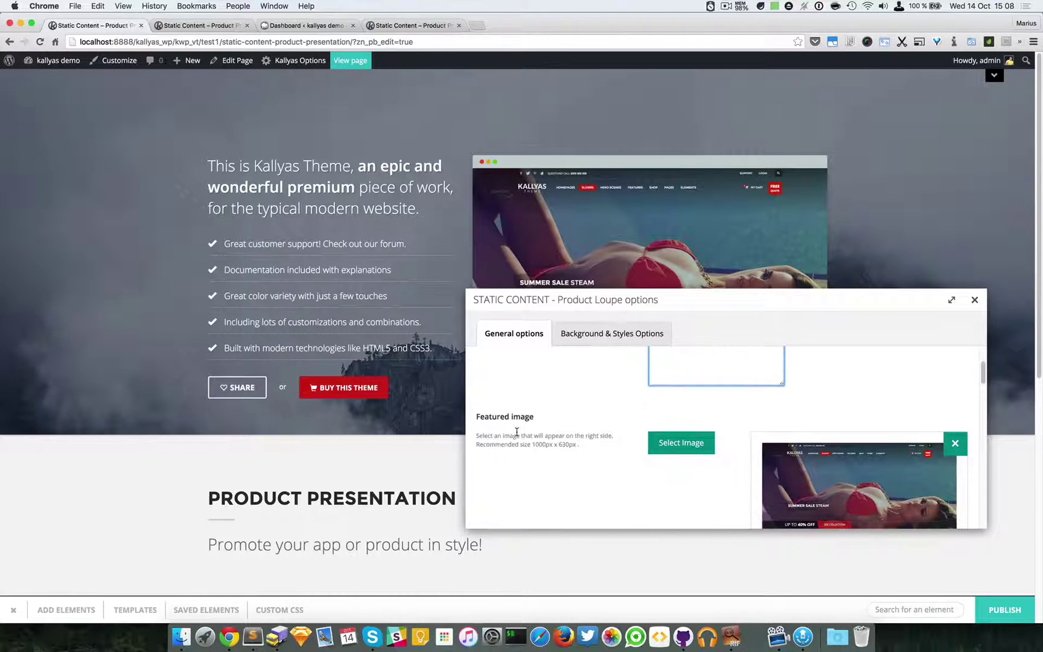
scroll(516, 431, down, 1)
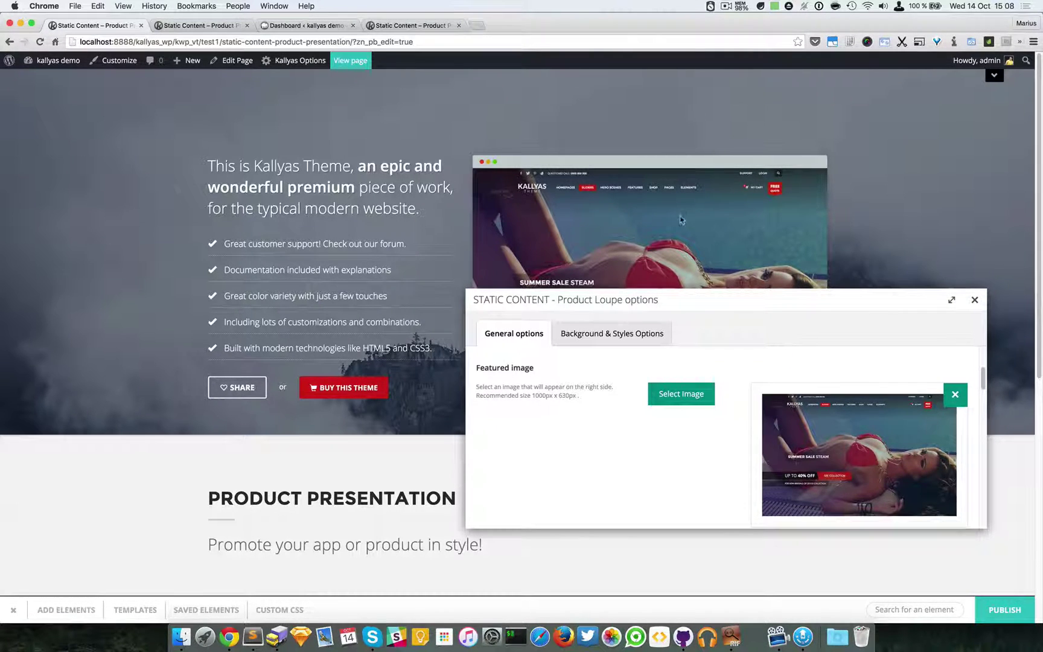
drag(677, 305, 677, 310)
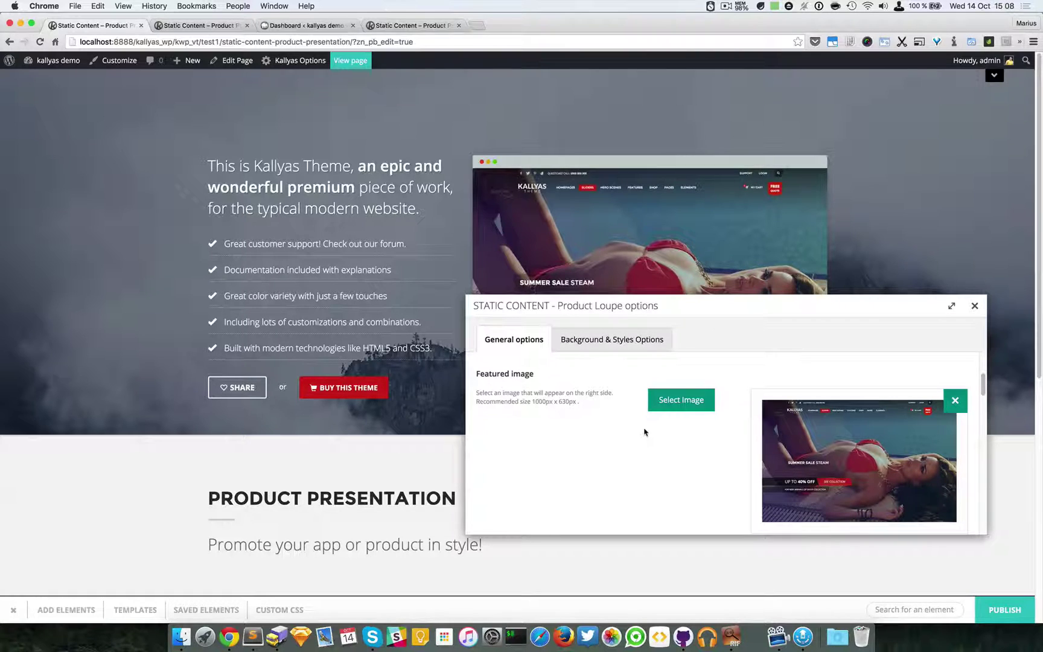
drag(633, 305, 646, 344)
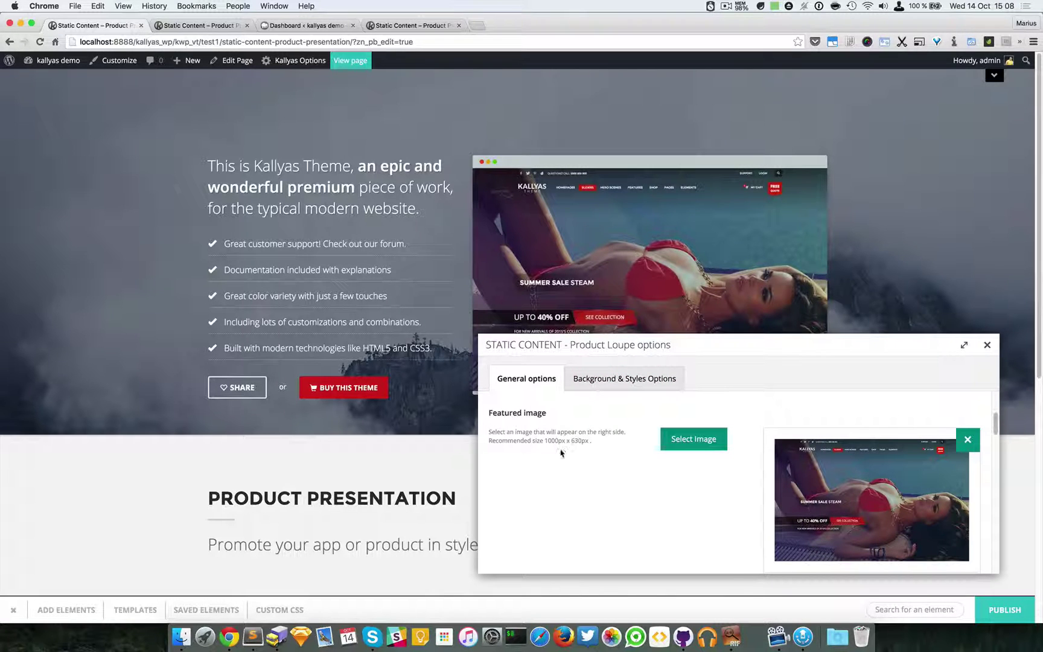
drag(550, 442, 584, 441)
click(579, 441)
click(578, 440)
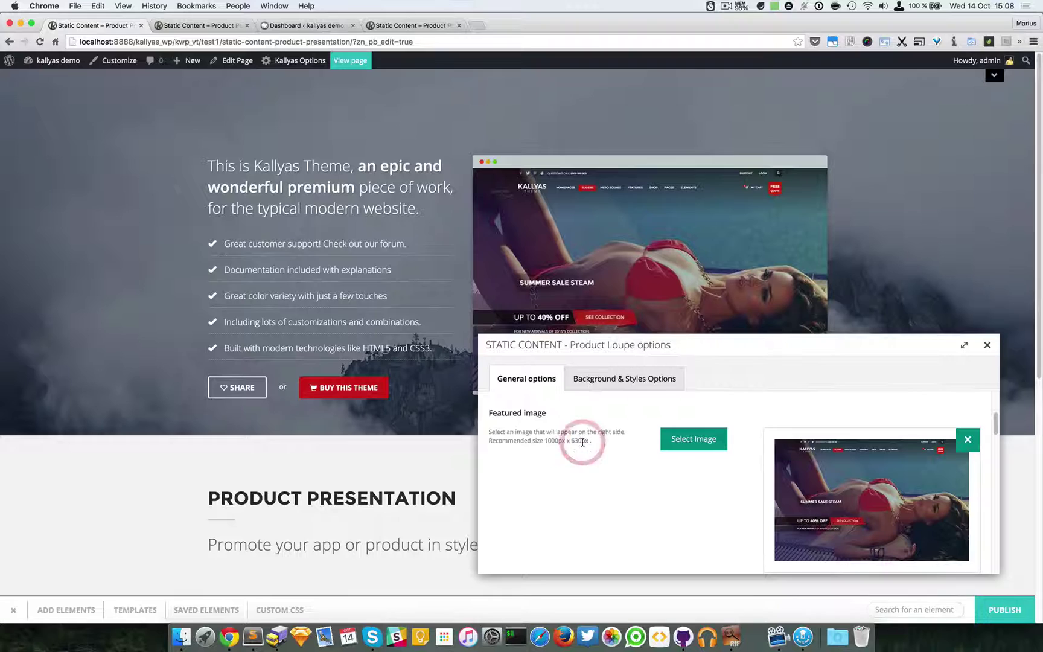
scroll(582, 442, down, 2)
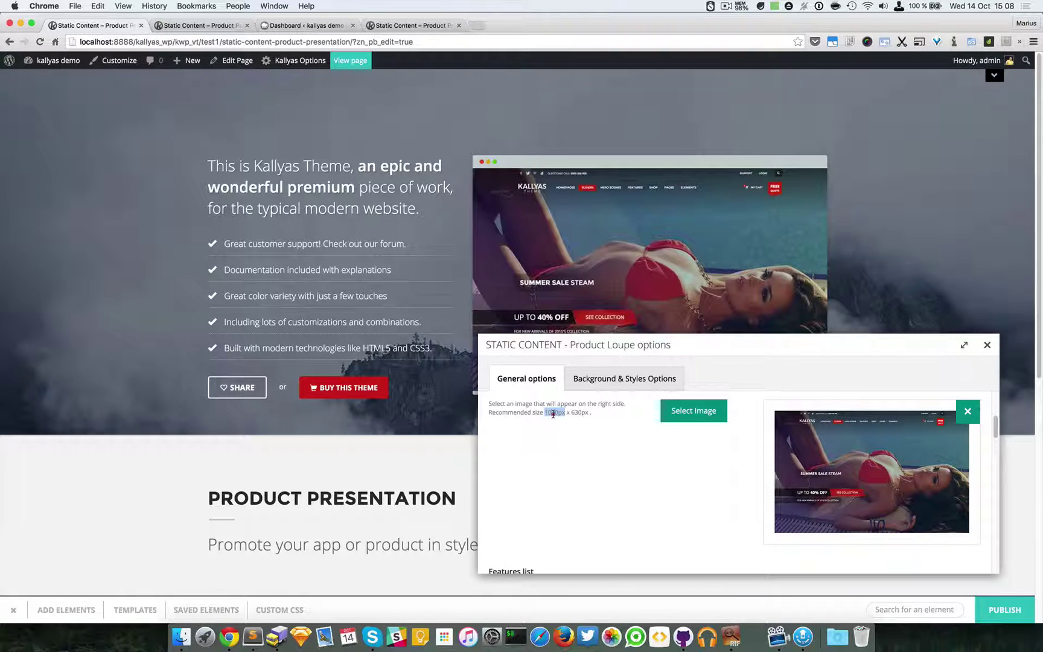
double_click(576, 413)
Clear the 1000px x 630px size selection and enlarge the Features list box.
drag(545, 412, 589, 412)
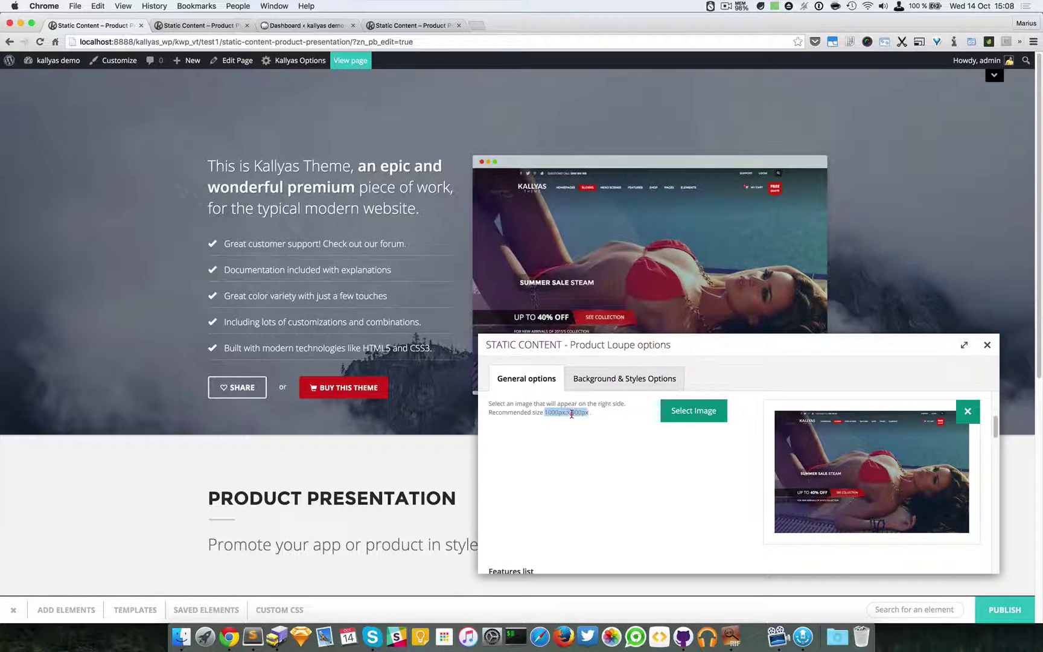
click(661, 493)
scroll(659, 490, down, 3)
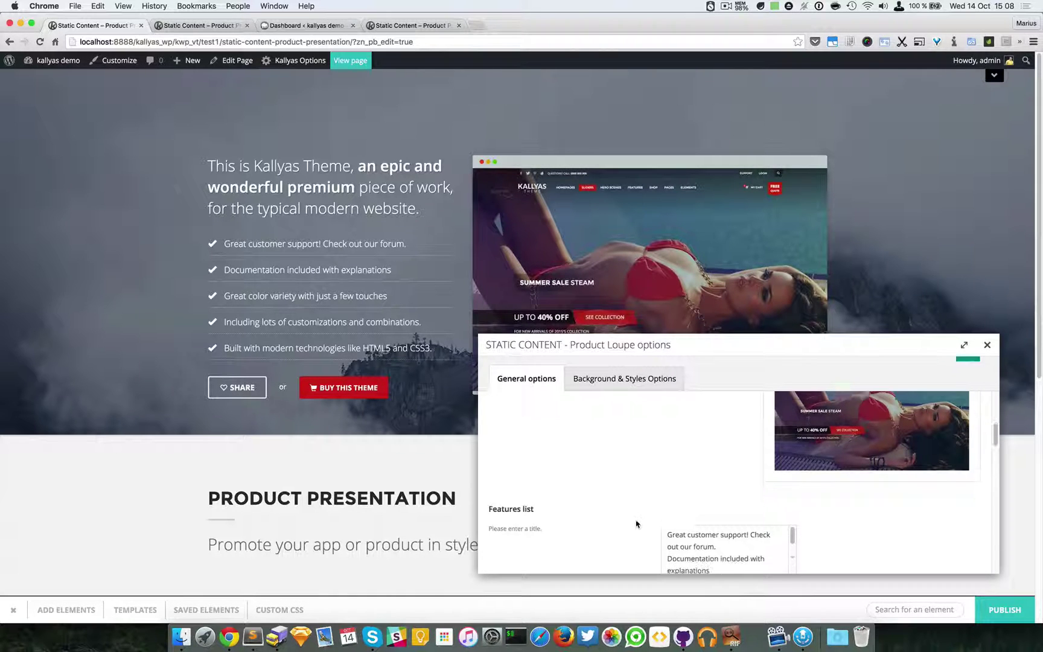
scroll(636, 524, down, 4)
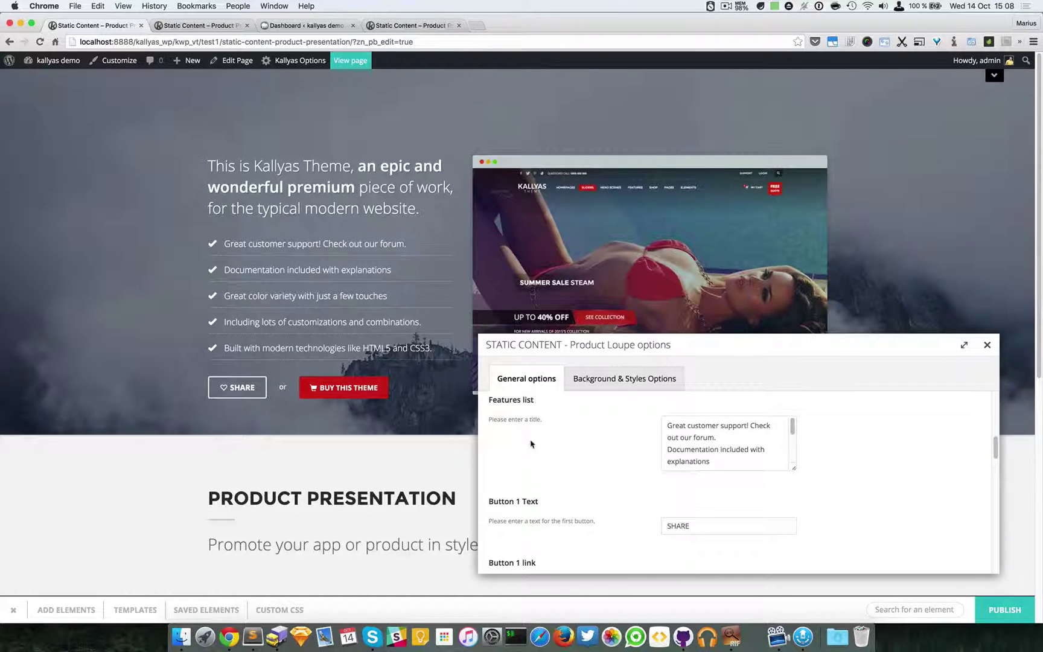
scroll(739, 466, up, 1)
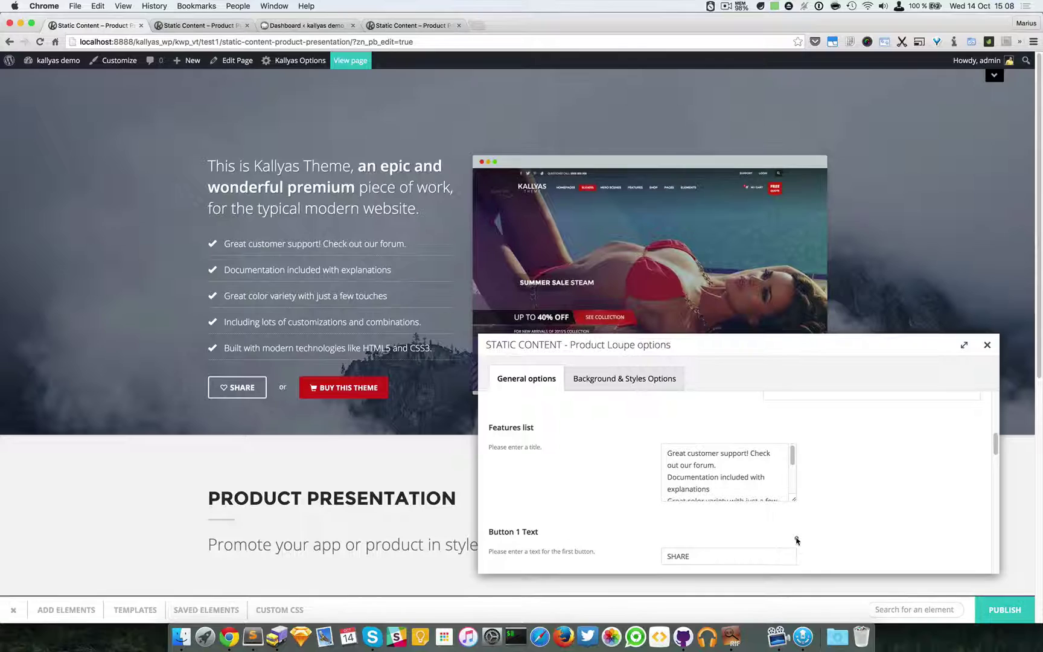
drag(796, 540, 791, 566)
scroll(817, 502, down, 2)
Add a new last feature line 'add your custom feature' and close the options.
click(770, 540)
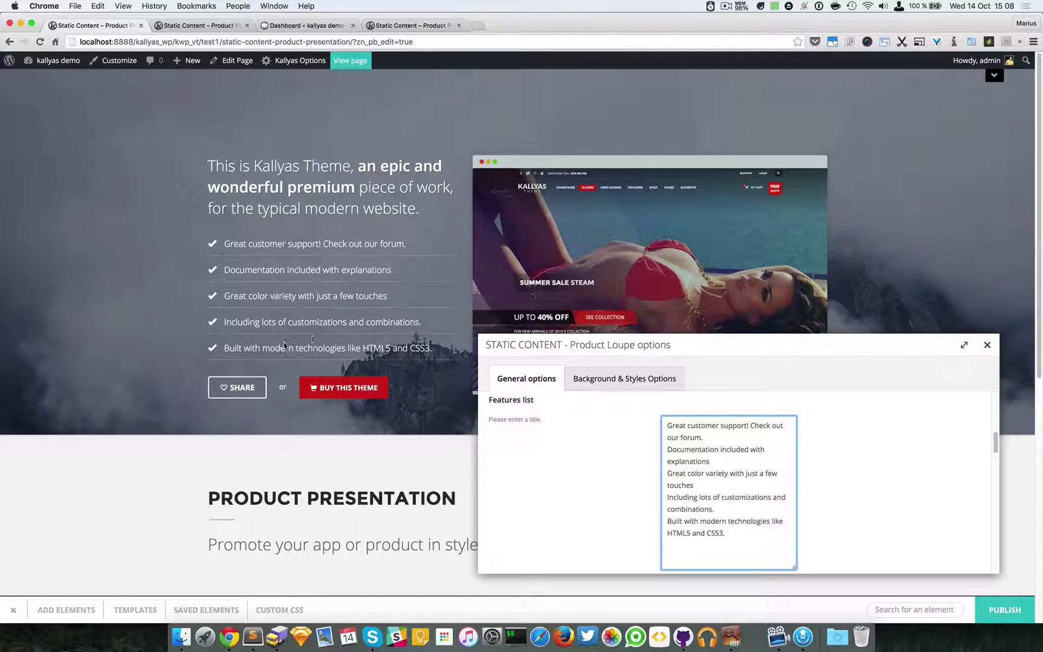
click(712, 436)
click(726, 435)
click(713, 435)
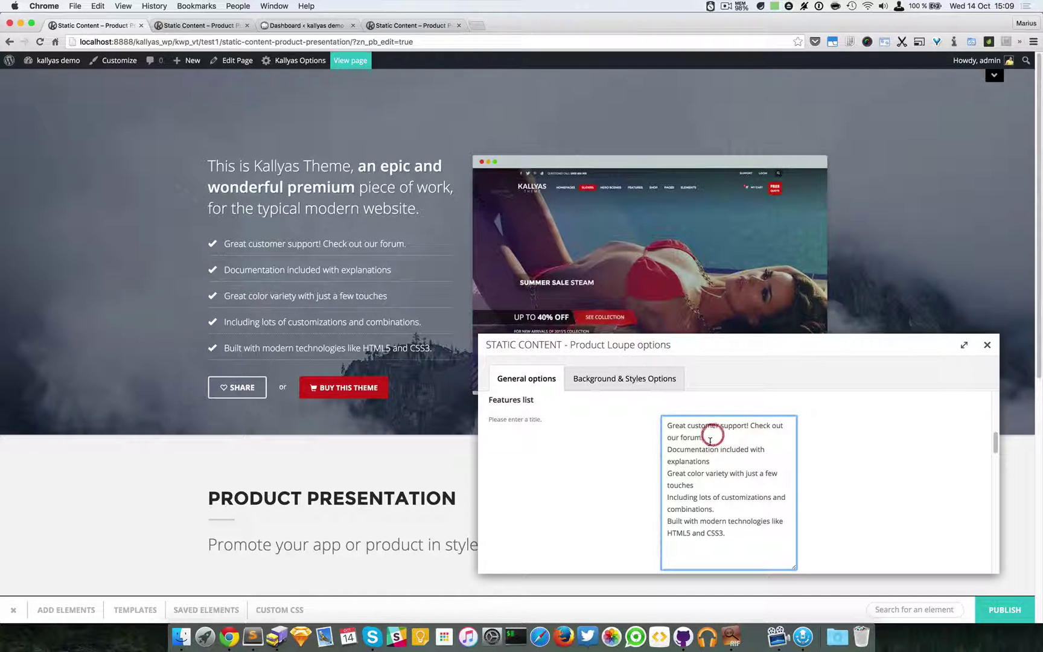
click(669, 449)
click(715, 440)
click(769, 537)
text(add your custo)
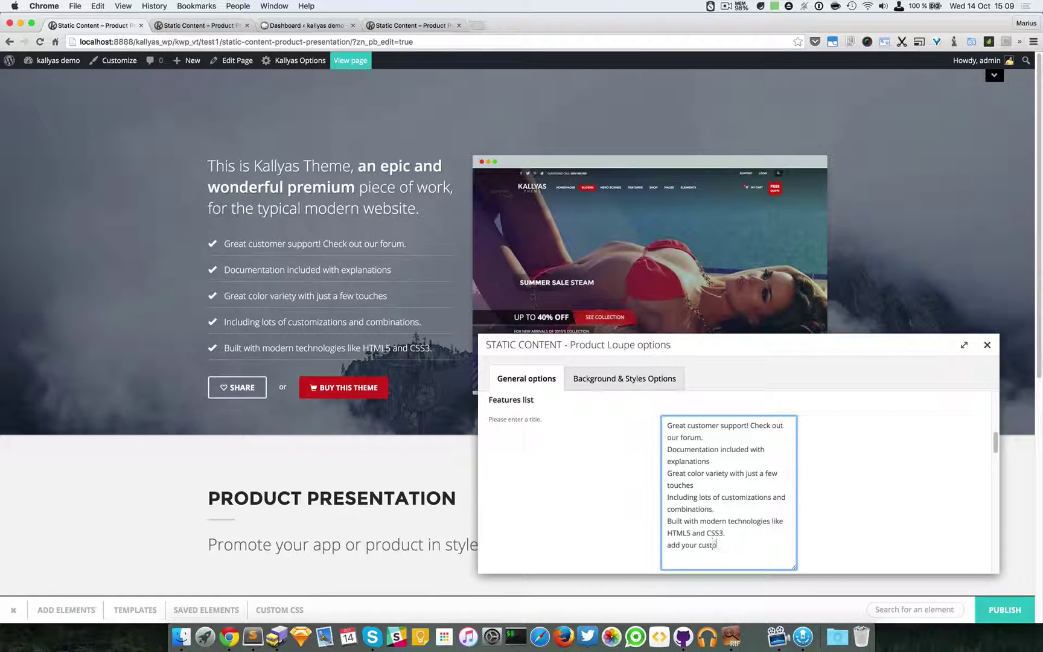
text(m feature)
click(987, 345)
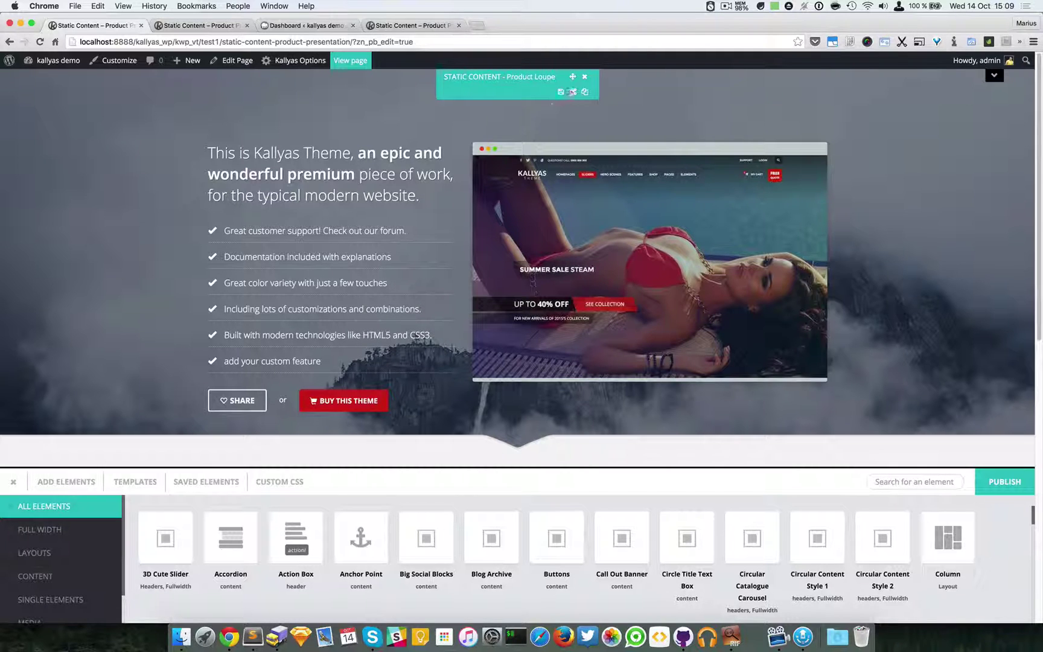
Reopen the Product Loupe options and move the dialog aside to reveal the hero.
click(572, 92)
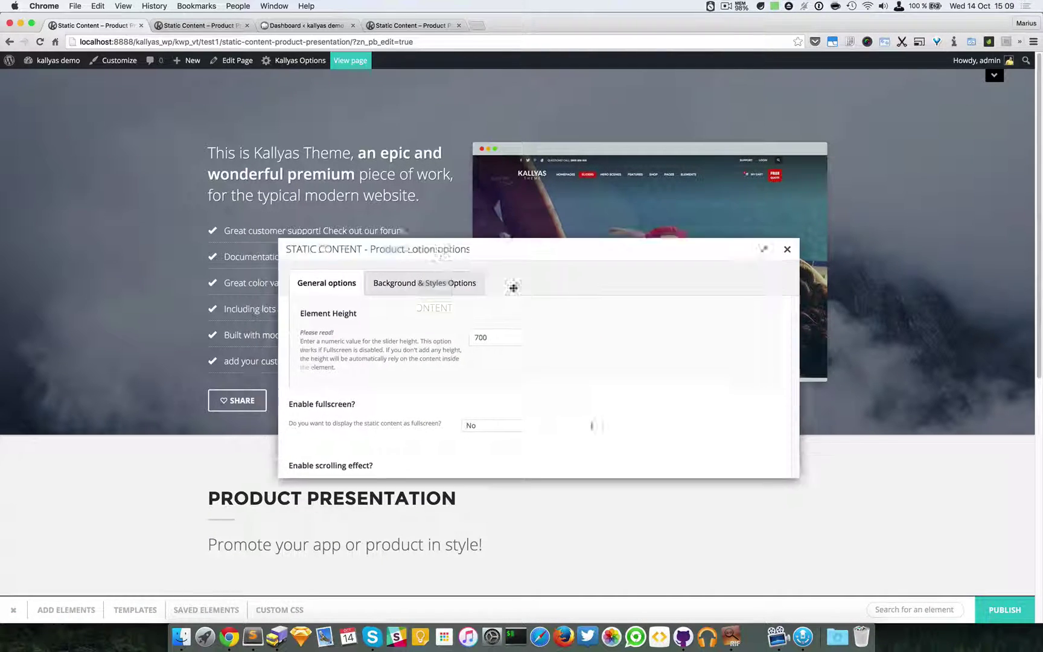
drag(513, 287, 610, 334)
scroll(729, 478, down, 5)
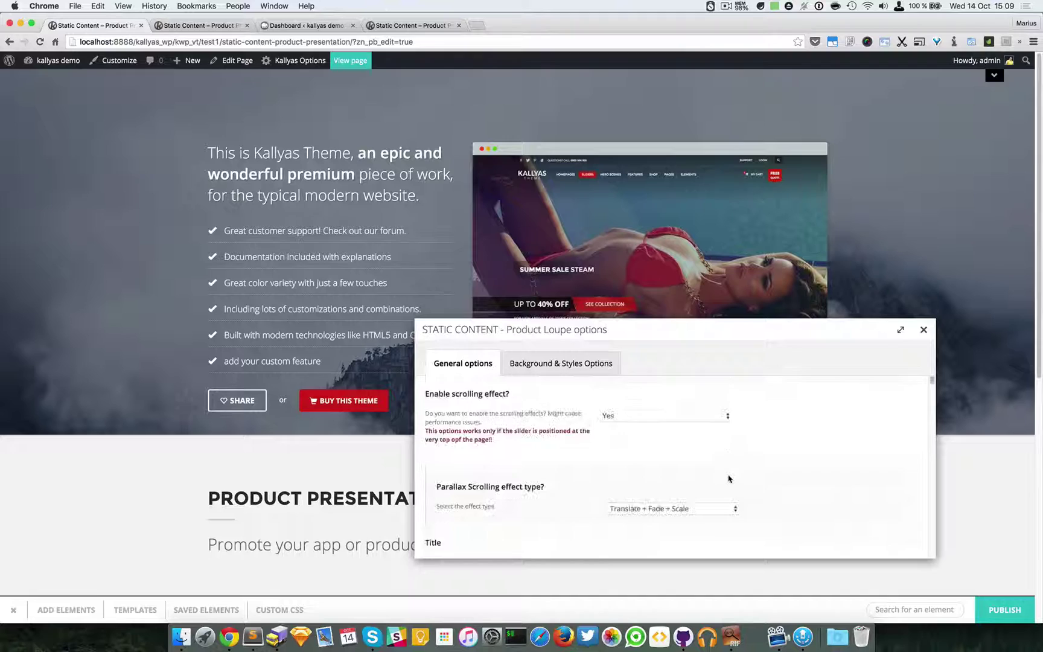
scroll(729, 479, down, 10)
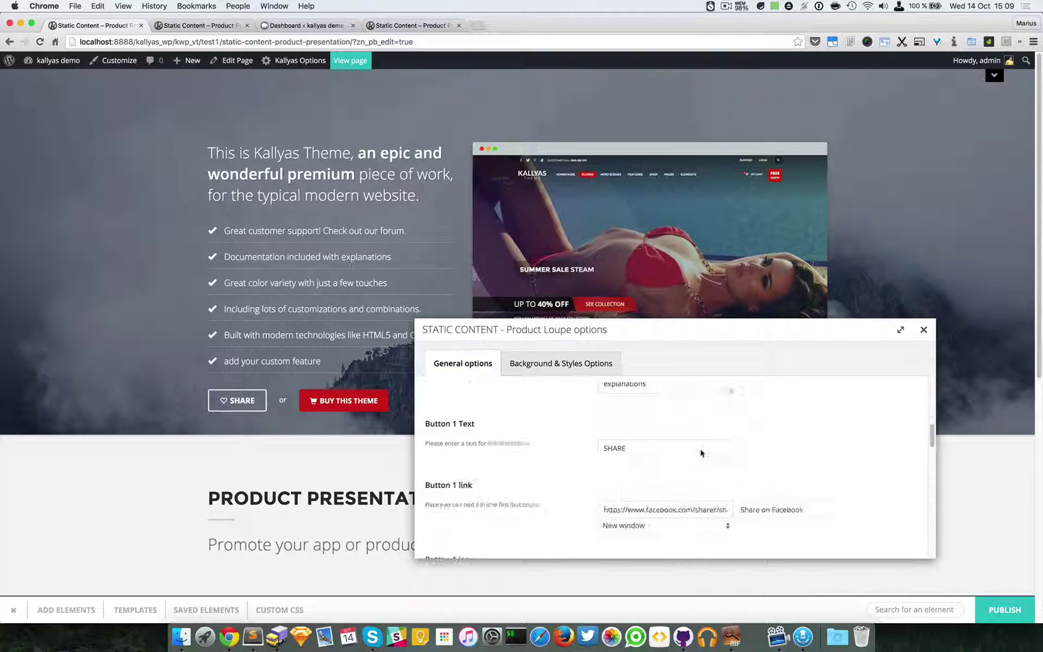
scroll(701, 452, up, 5)
scroll(694, 465, down, 3)
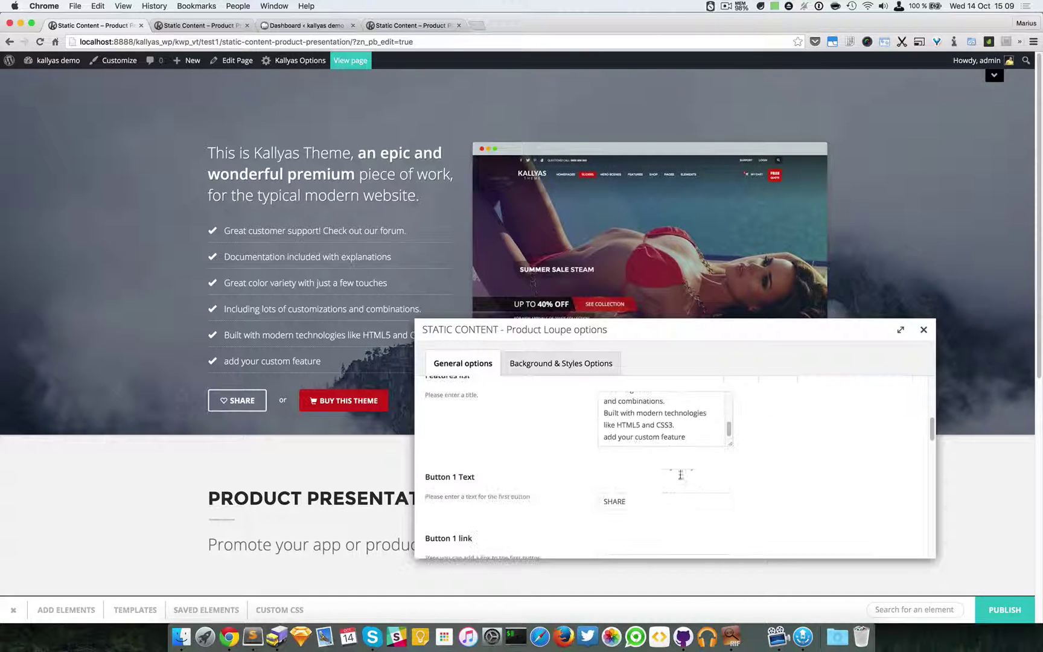
Join 'add your custom feature' onto the fifth feature line and apply the change.
click(685, 433)
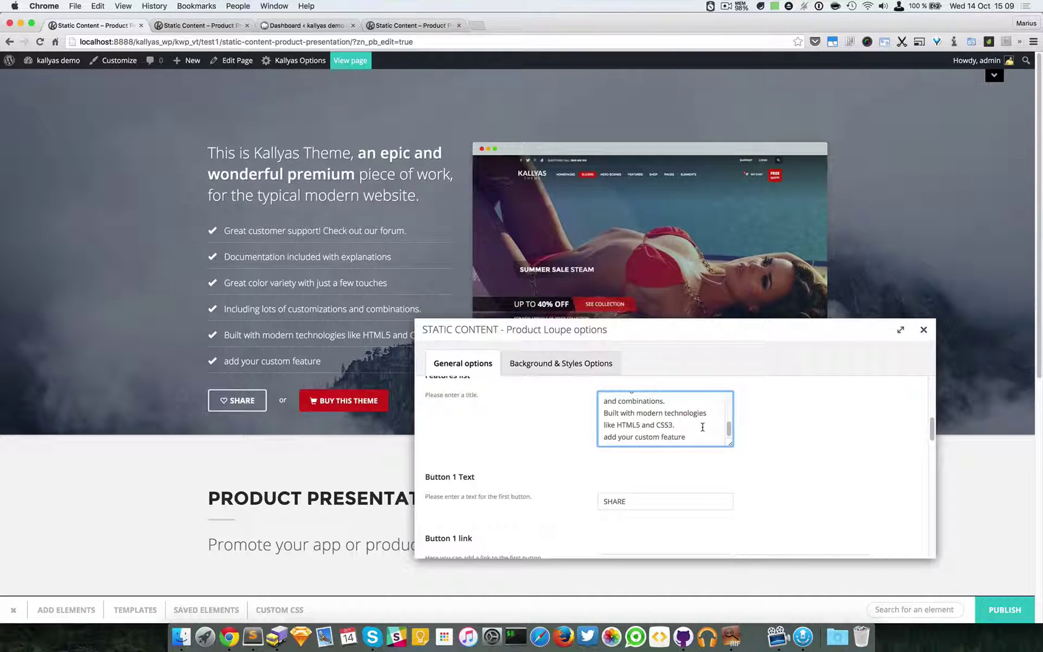
key(Delete)
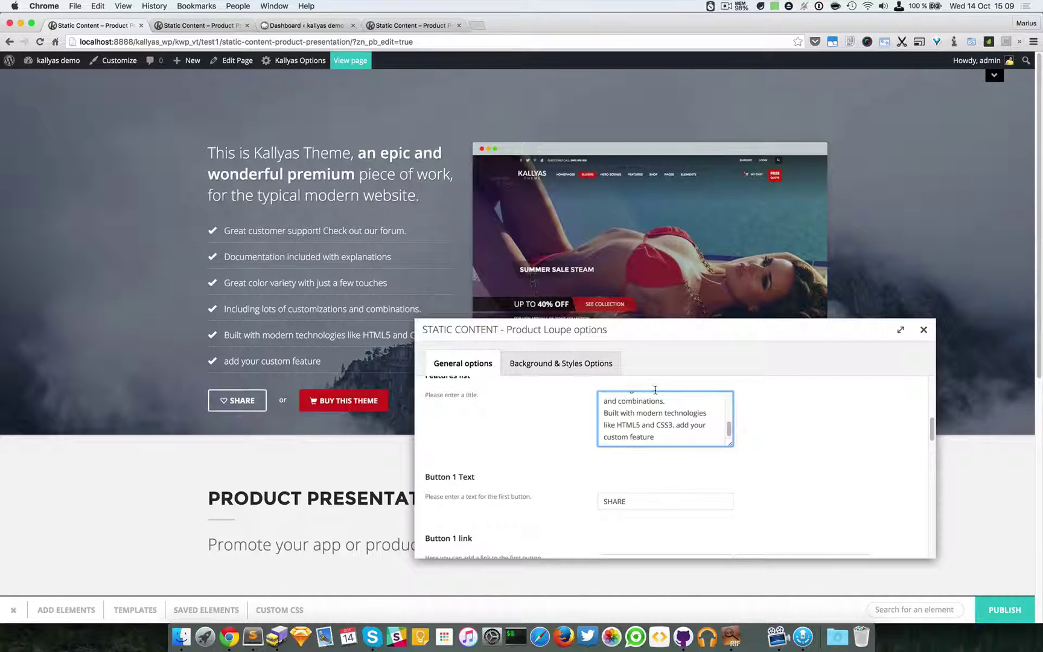
click(605, 413)
drag(617, 413, 675, 435)
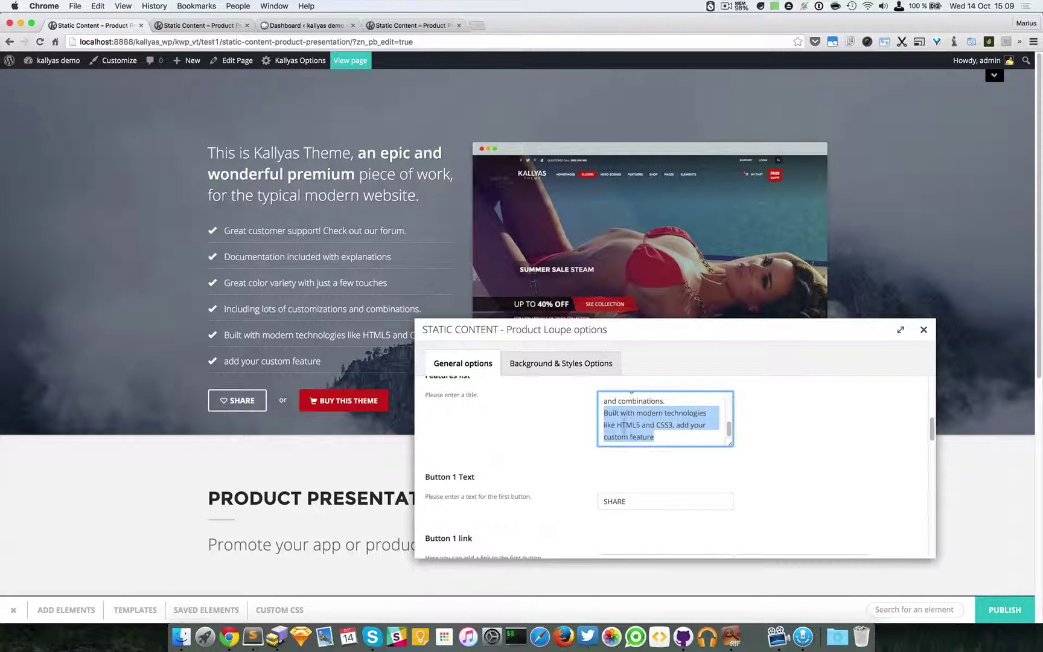
click(924, 330)
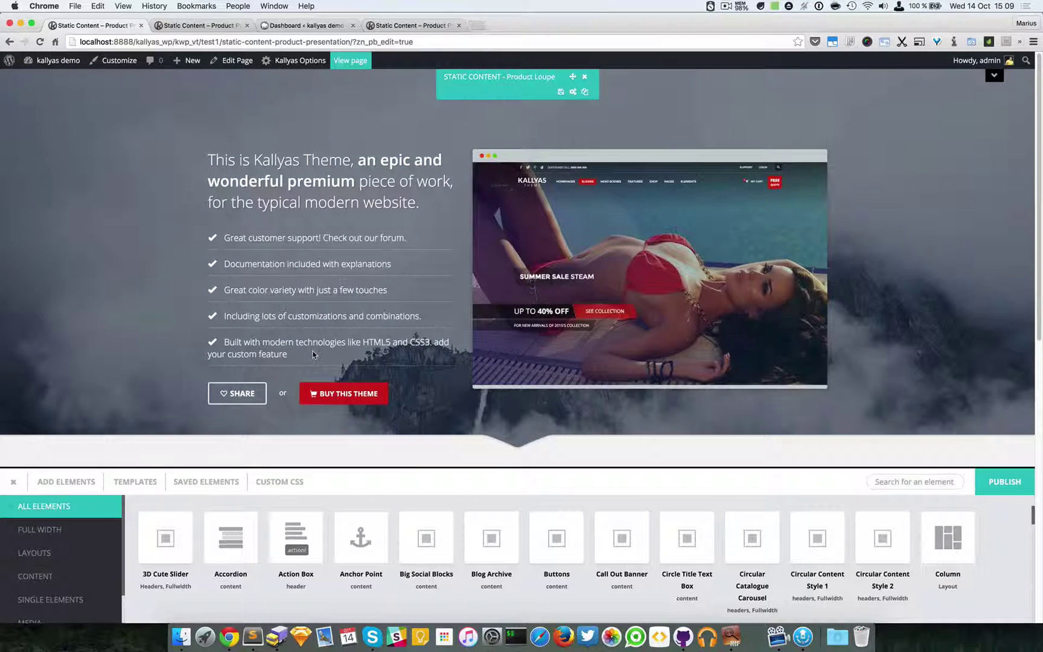
click(572, 91)
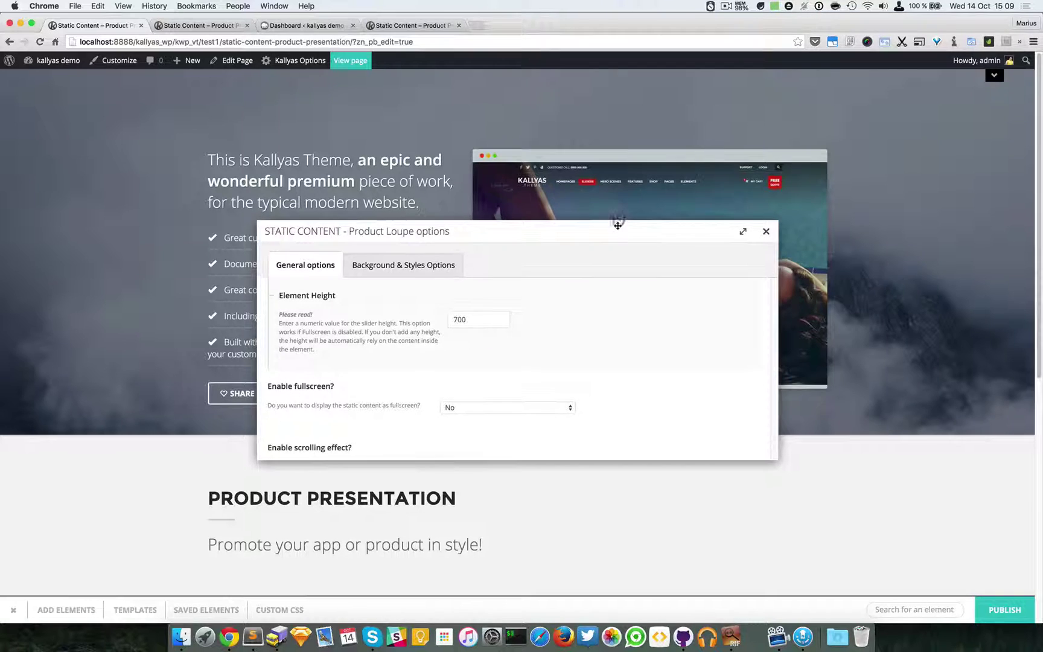
drag(598, 241, 746, 333)
scroll(773, 501, down, 10)
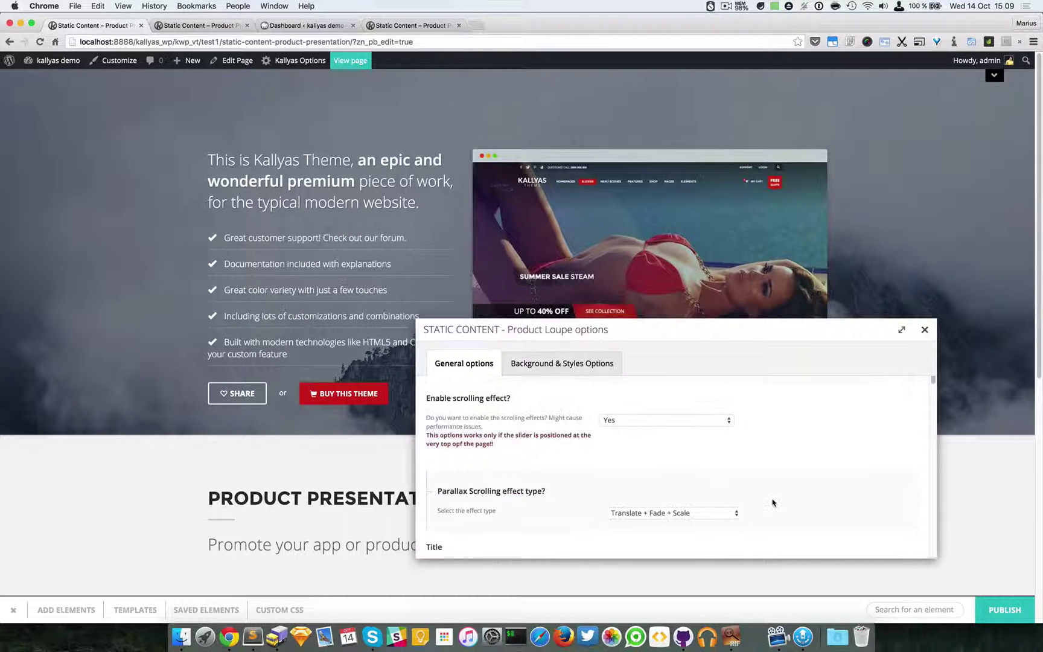
scroll(773, 503, down, 10)
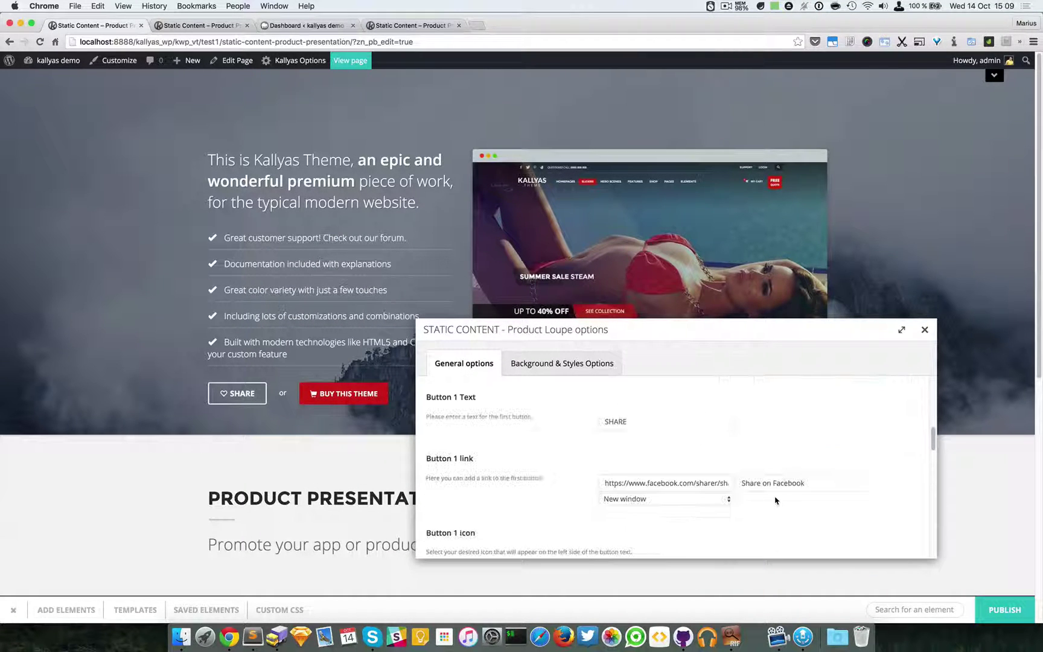
scroll(775, 500, up, 5)
scroll(775, 500, down, 3)
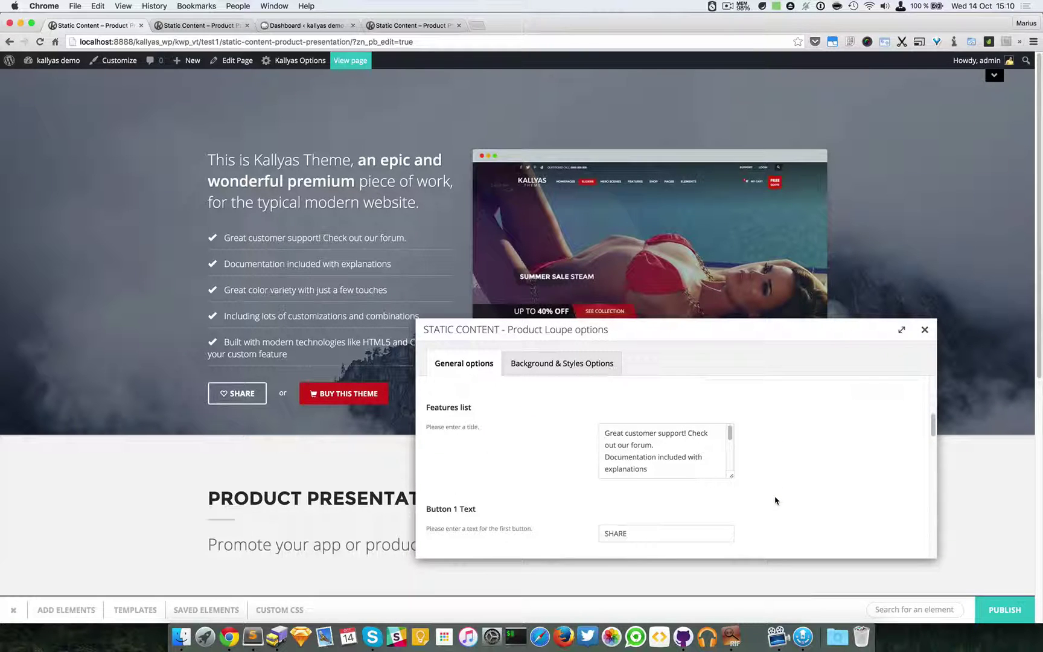
scroll(775, 500, down, 2)
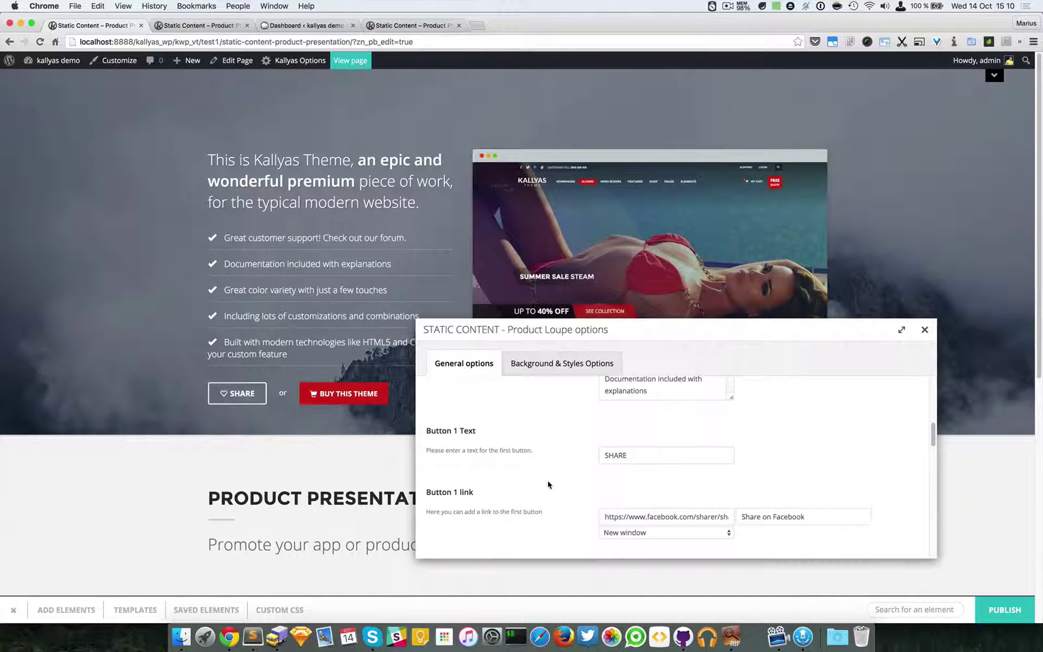
scroll(470, 430, down, 3)
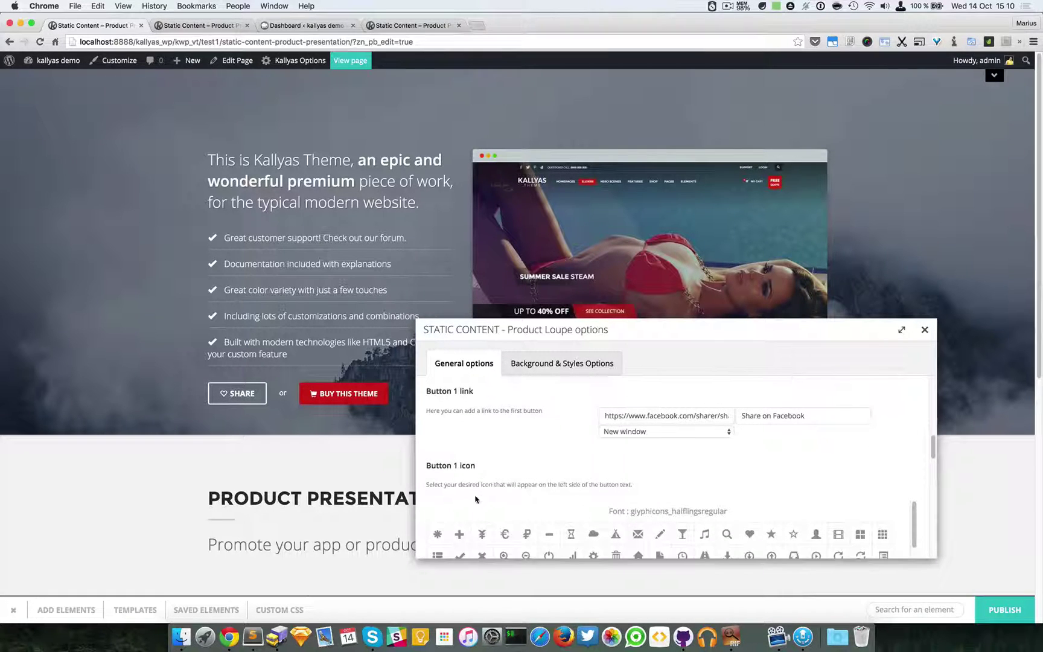
scroll(916, 465, down, 2)
scroll(916, 466, down, 10)
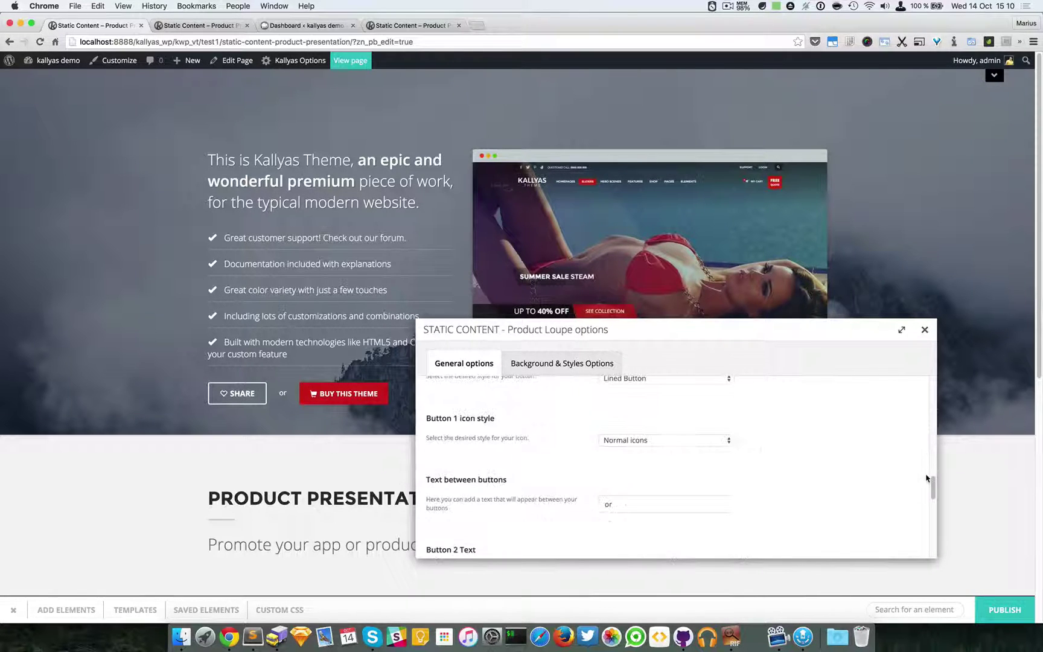
scroll(926, 480, down, 6)
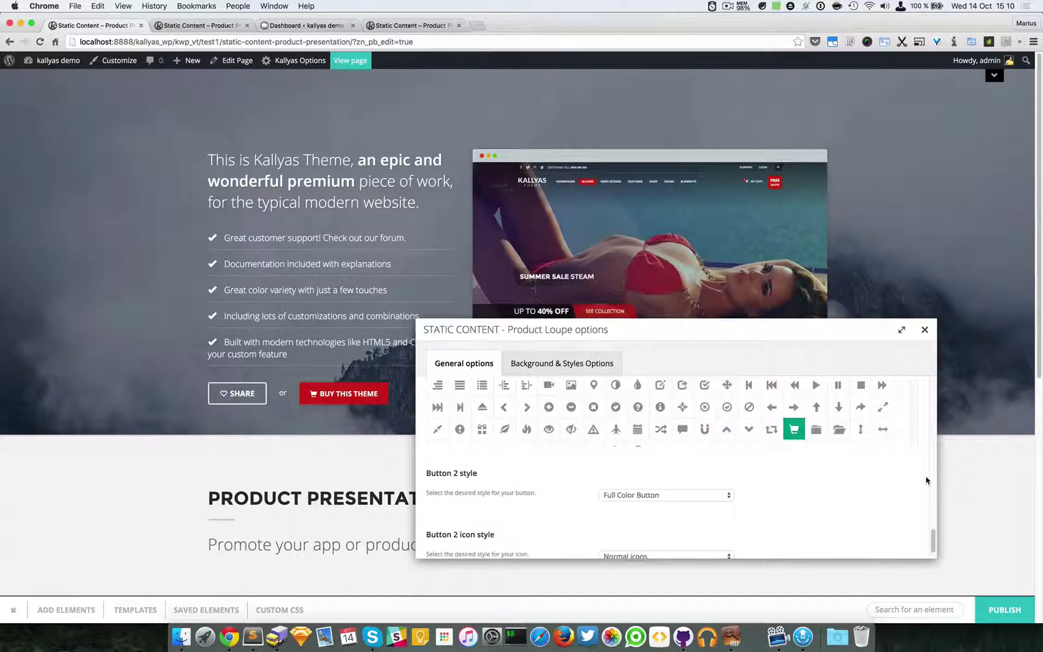
scroll(927, 480, down, 2)
scroll(926, 480, up, 2)
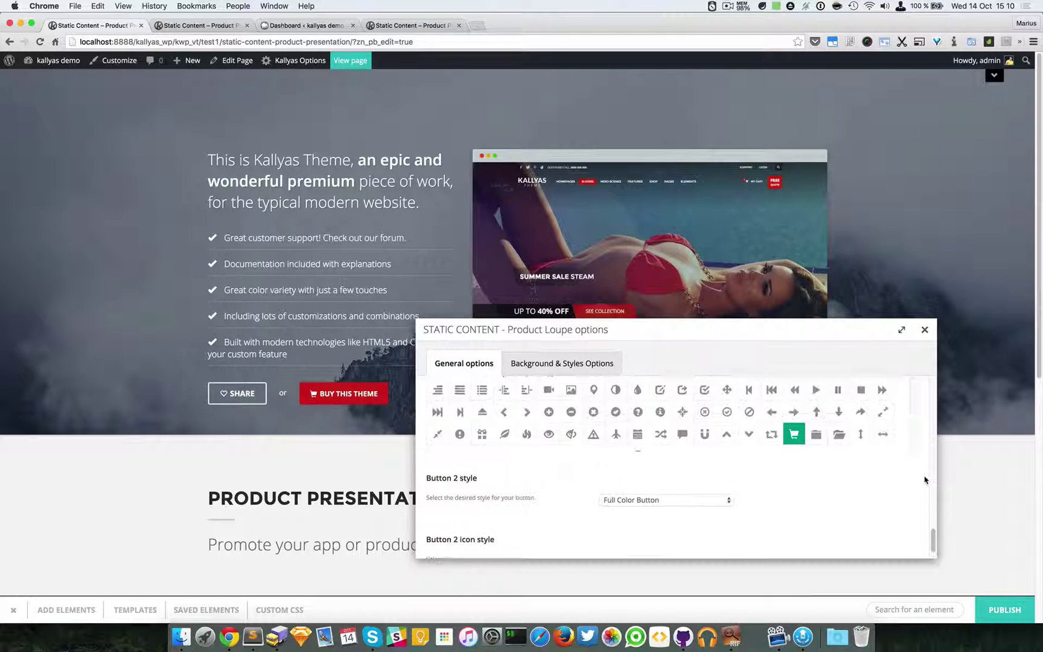
scroll(925, 480, down, 2)
scroll(879, 483, up, 5)
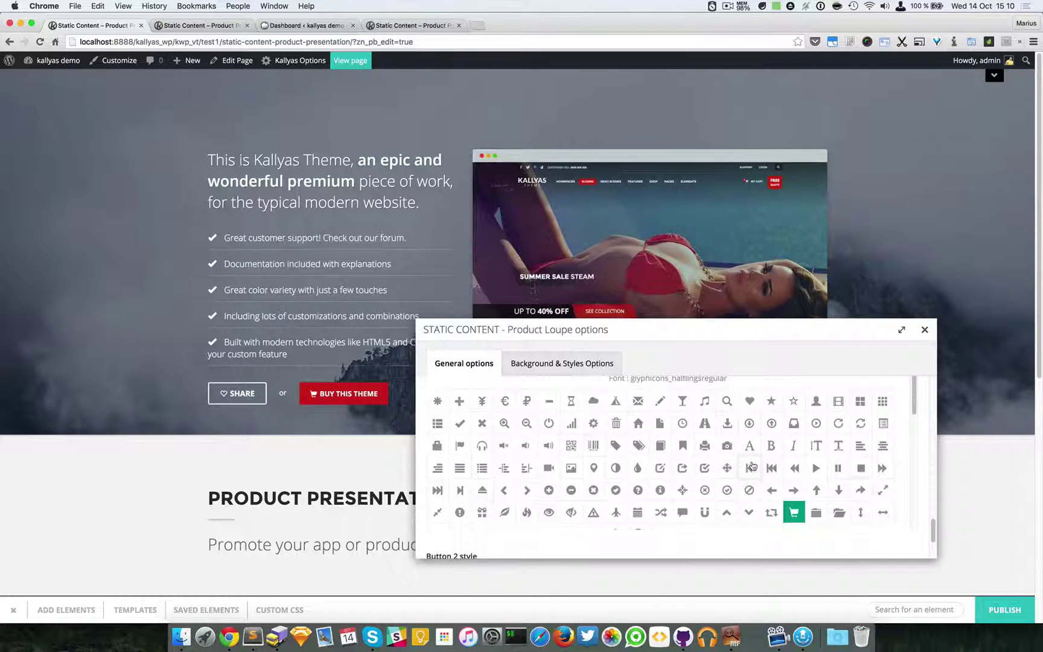
scroll(930, 449, up, 5)
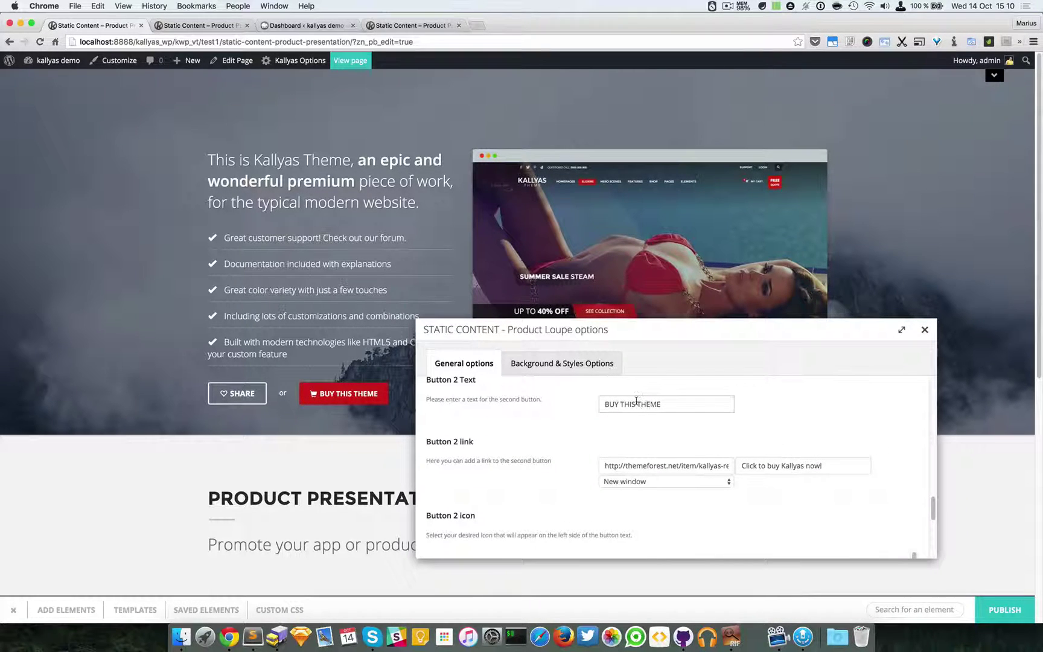
double_click(634, 465)
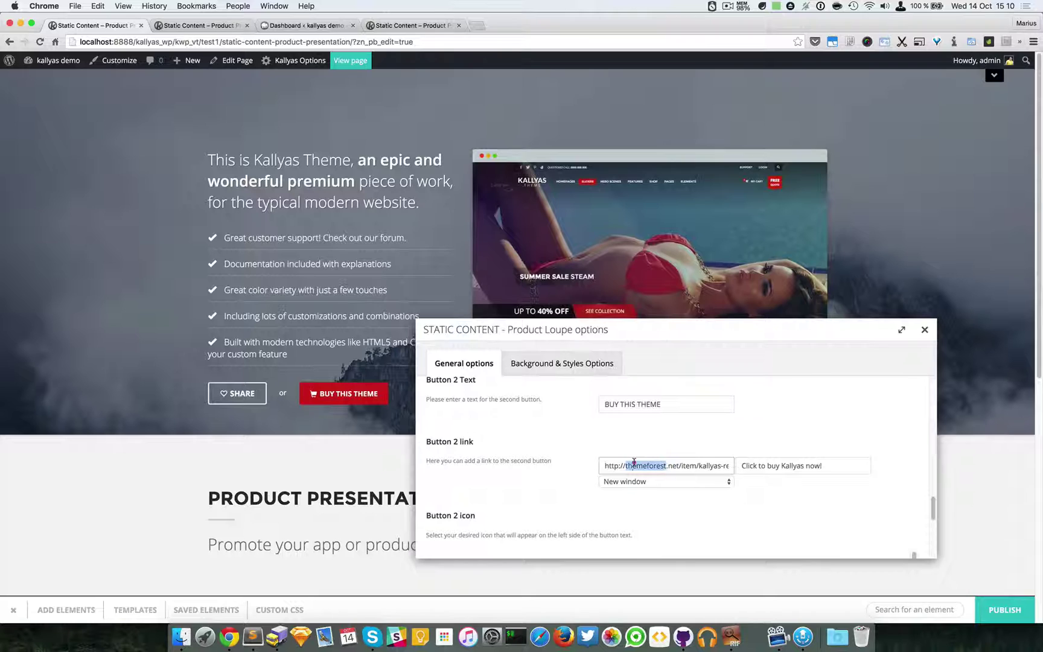
drag(633, 465, 609, 466)
double_click(794, 466)
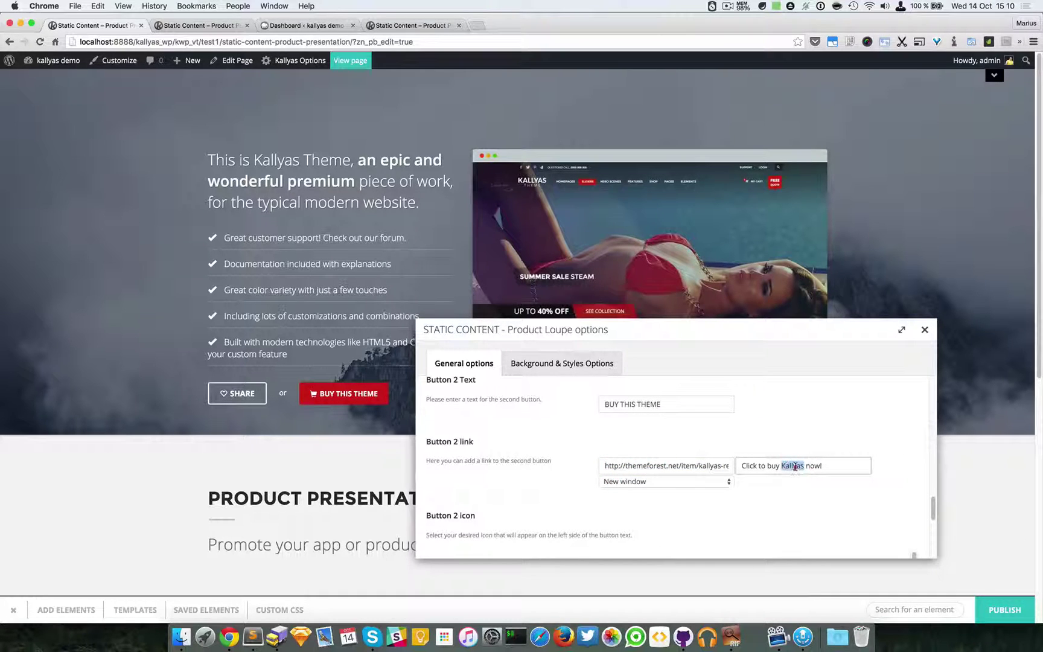
click(824, 466)
click(612, 481)
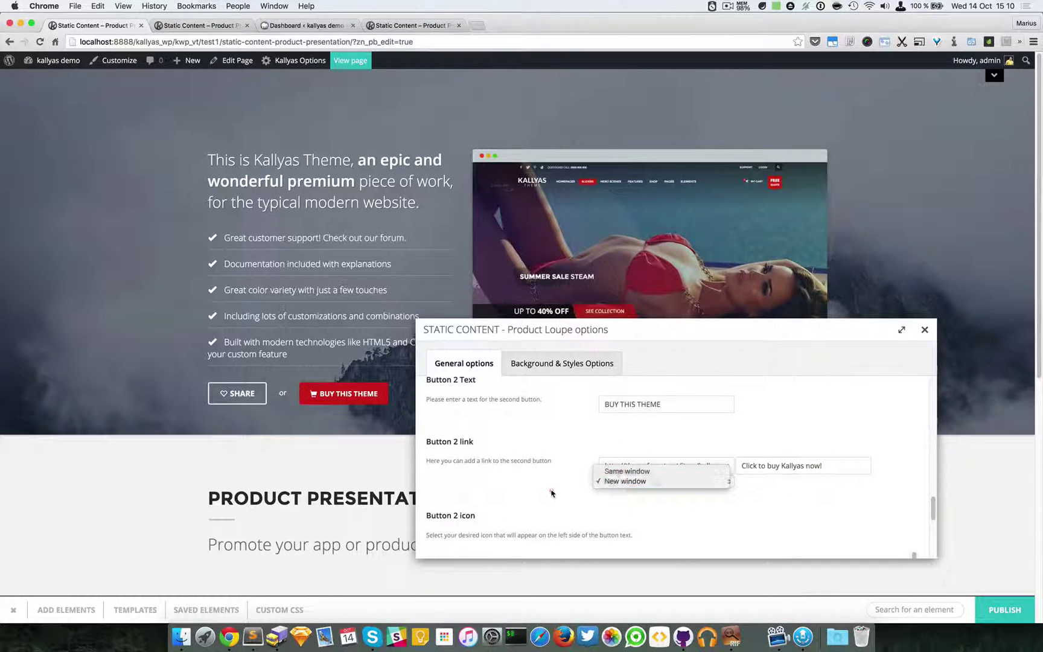
click(551, 491)
scroll(556, 493, up, 2)
scroll(557, 493, up, 2)
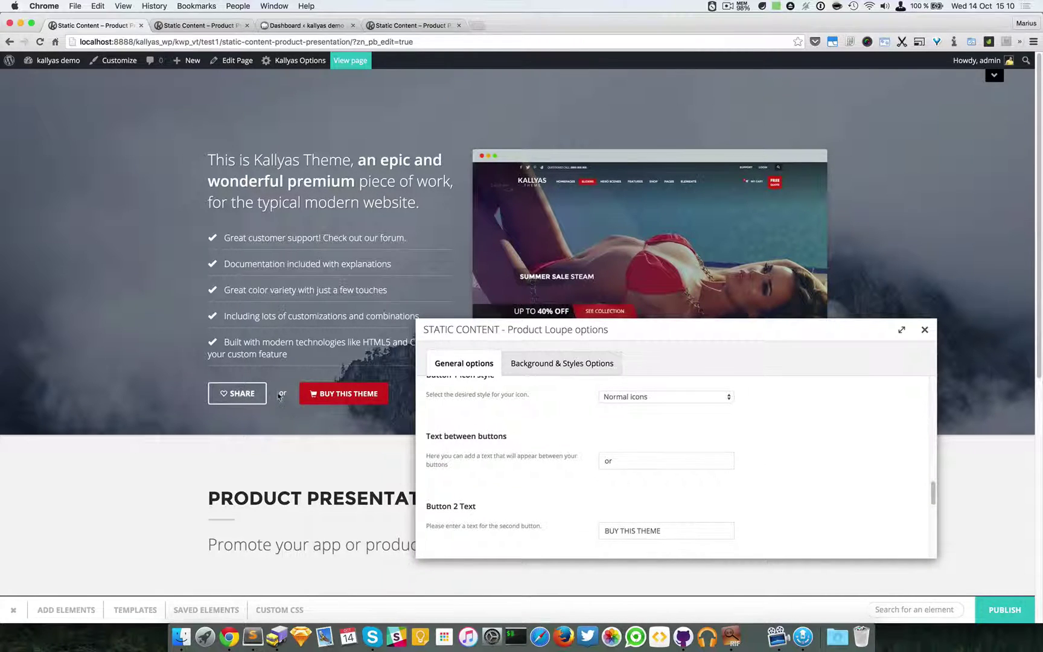
Change Button 1 (Share) from Lined Button to Full Color Button and close the options.
scroll(582, 450, up, 4)
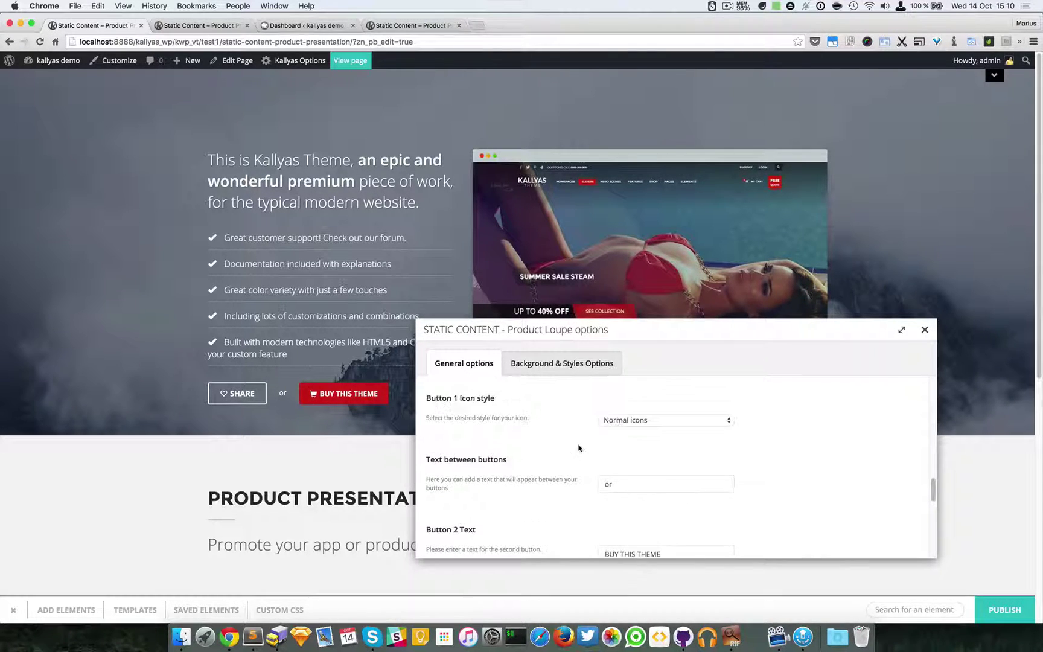
click(622, 466)
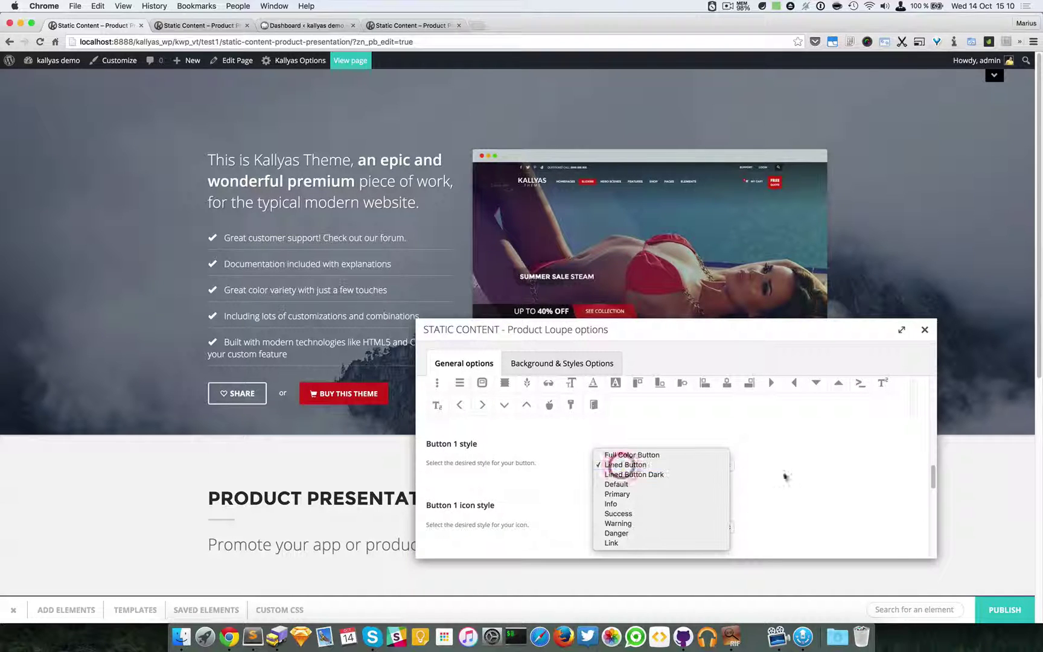
click(803, 476)
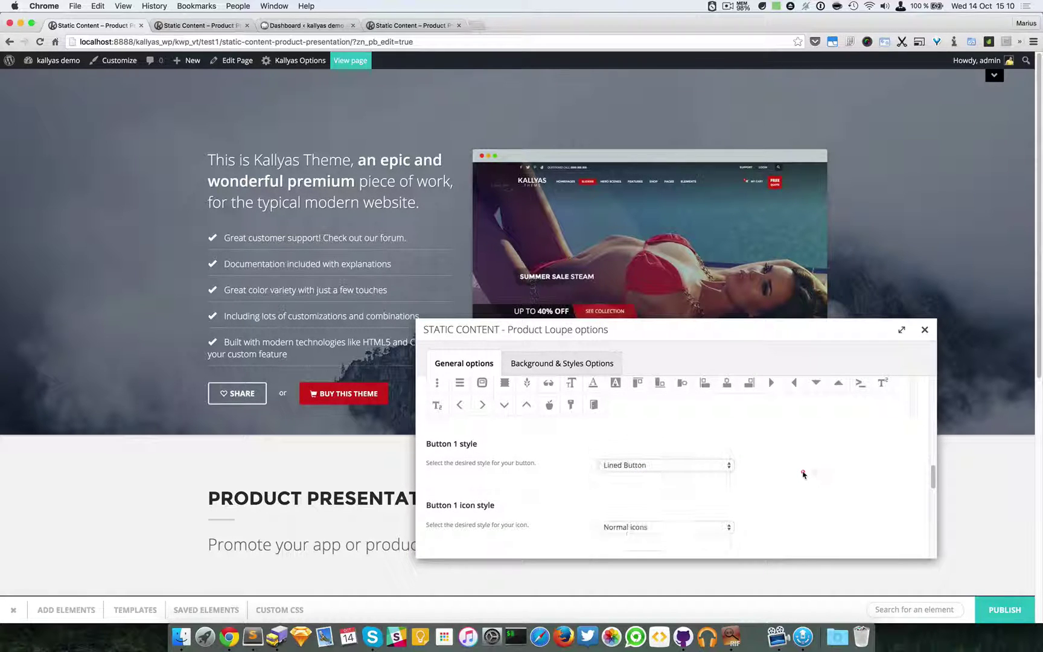
click(673, 463)
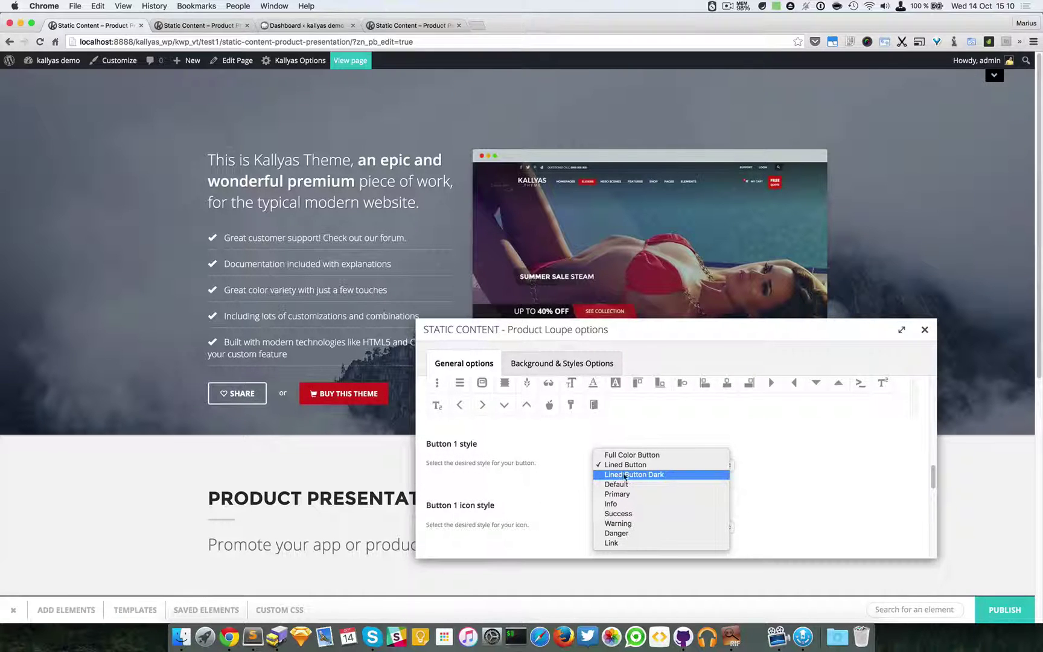
click(549, 472)
click(613, 466)
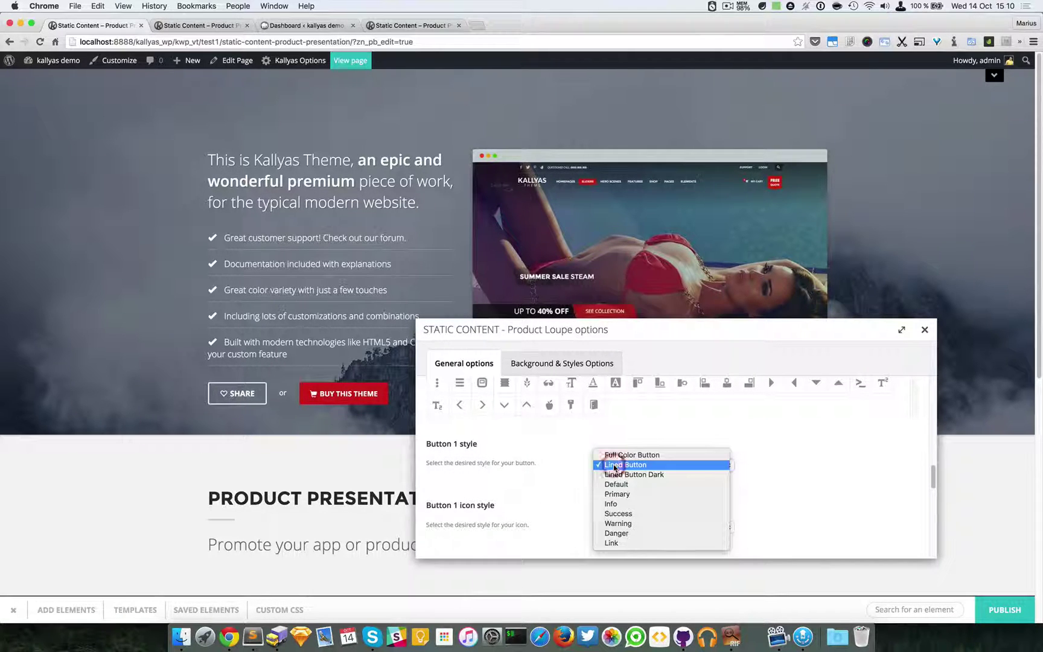
click(674, 457)
click(924, 330)
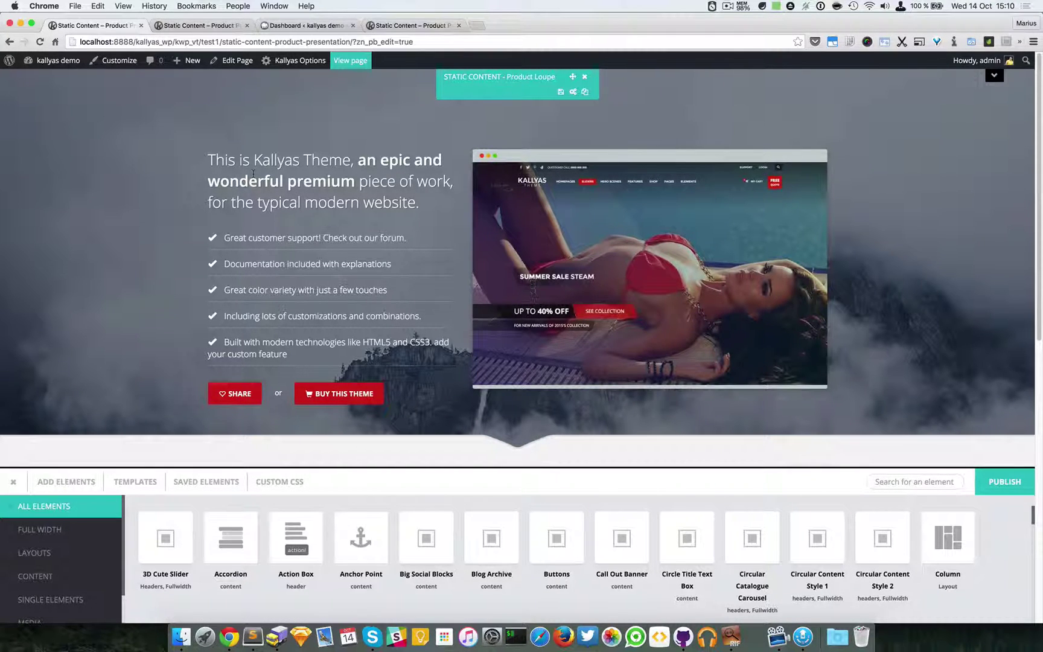
Reopen the Product Loupe options and check that Button 1 and Button 2 use Full Color Button.
click(573, 92)
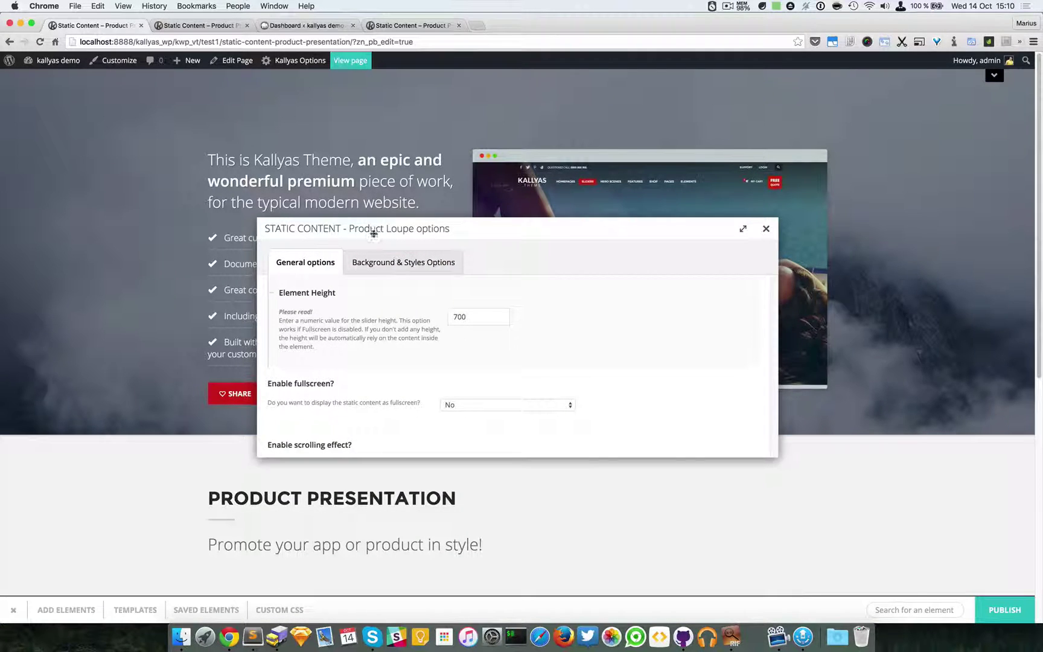
drag(373, 234, 607, 338)
scroll(607, 488, down, 5)
scroll(607, 487, down, 10)
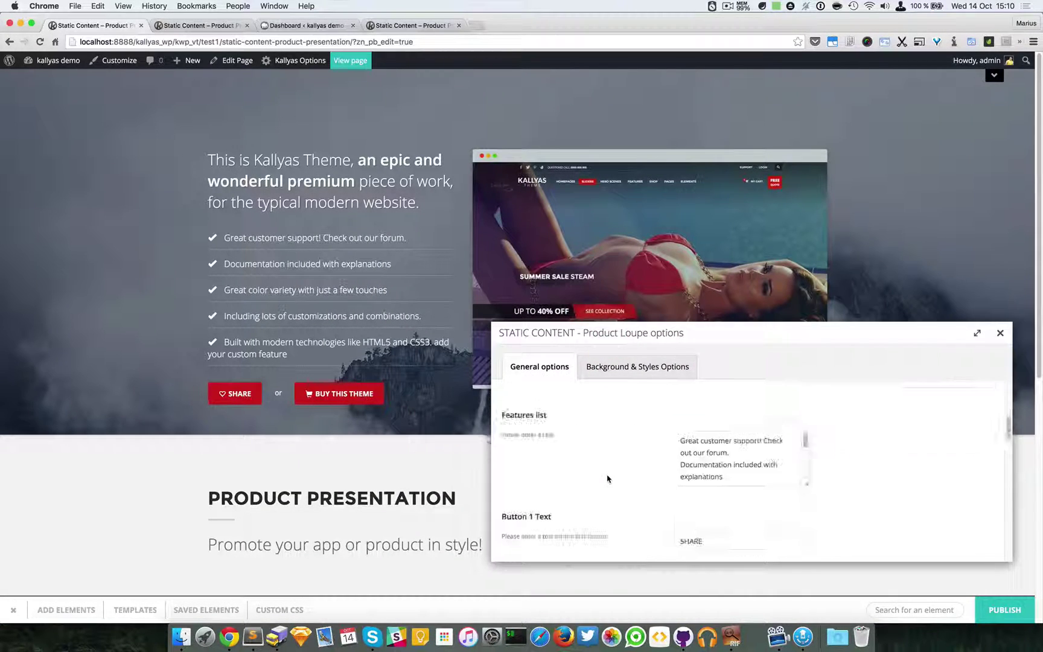
scroll(979, 554, down, 10)
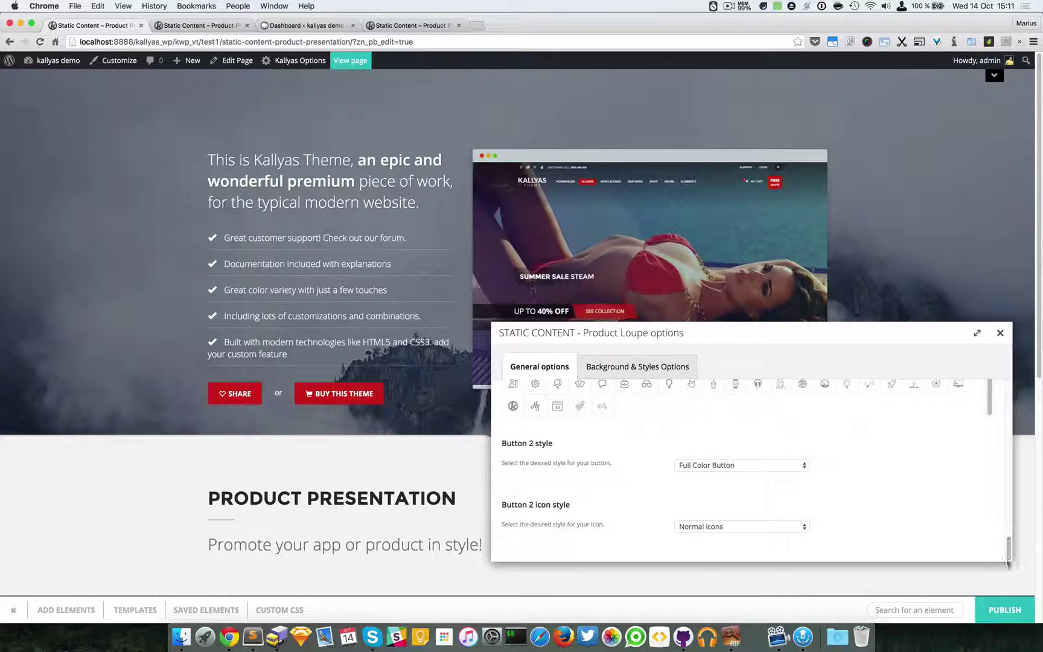
scroll(1003, 546, up, 5)
scroll(1001, 547, up, 4)
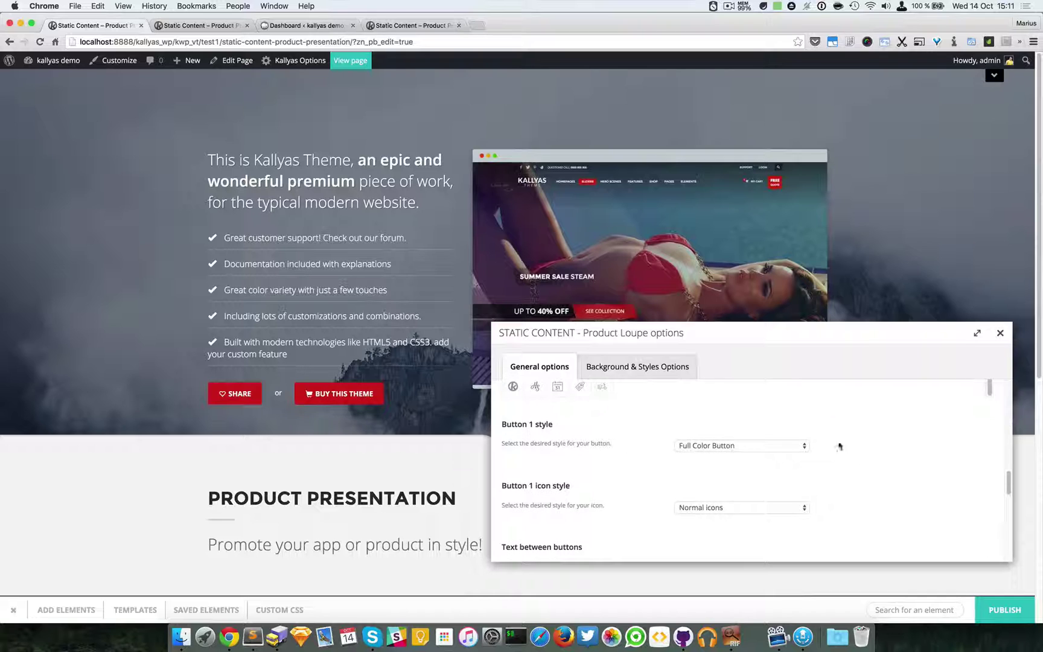
Review the Background & Styles settings: overlay opacity 50, bottom mask, Neutral Color style with Image source.
click(641, 372)
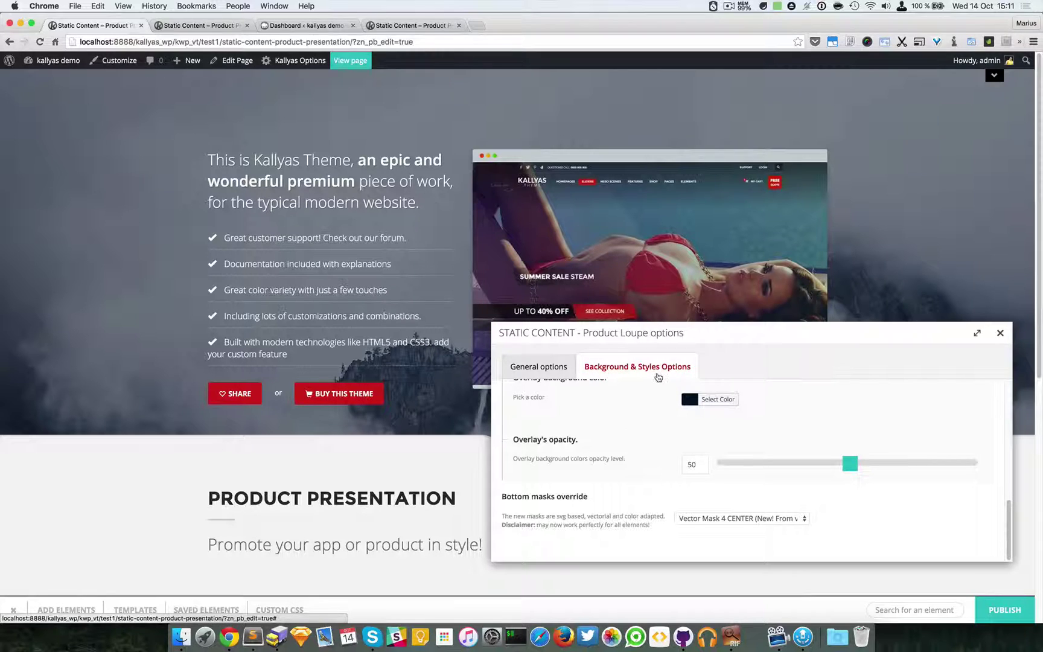
drag(787, 331, 793, 336)
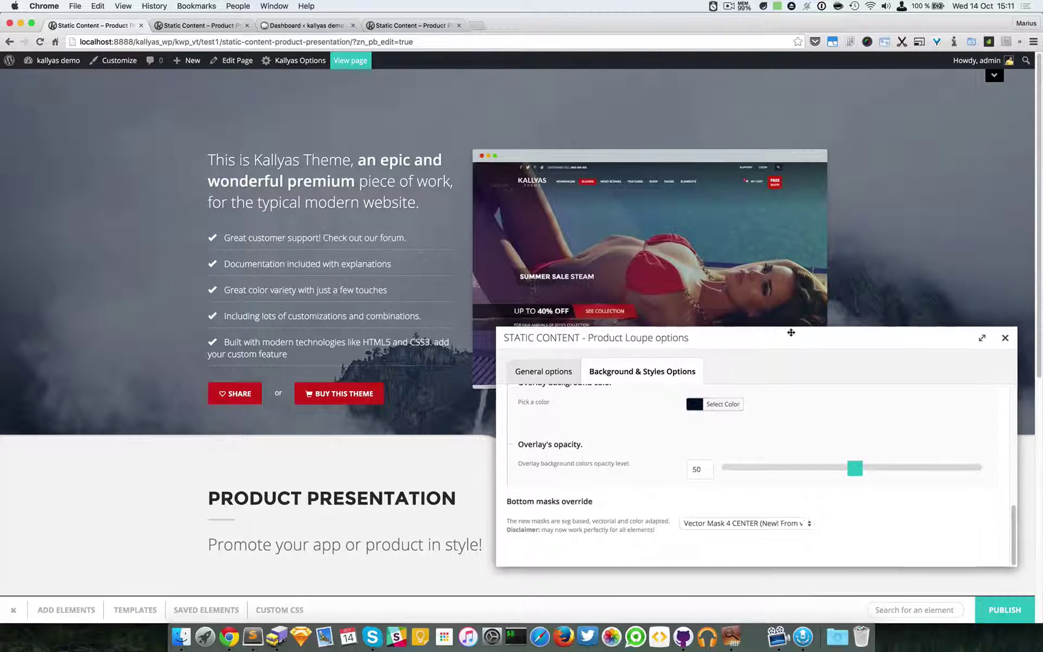
scroll(782, 412, up, 2)
scroll(782, 412, up, 5)
scroll(755, 468, down, 1)
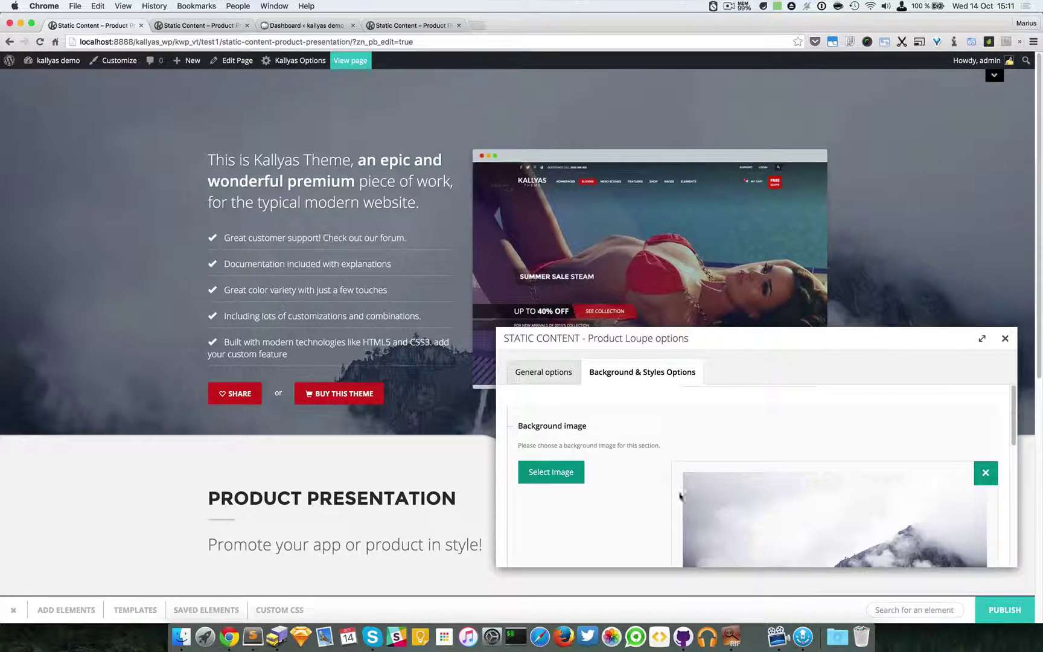
scroll(797, 490, up, 4)
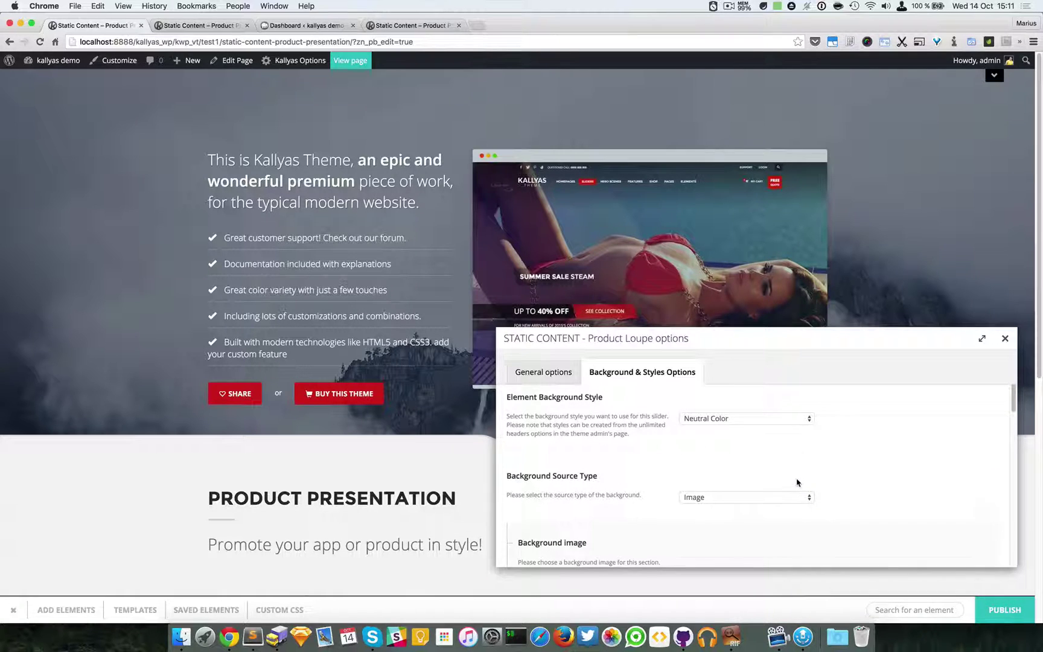
scroll(797, 483, down, 1)
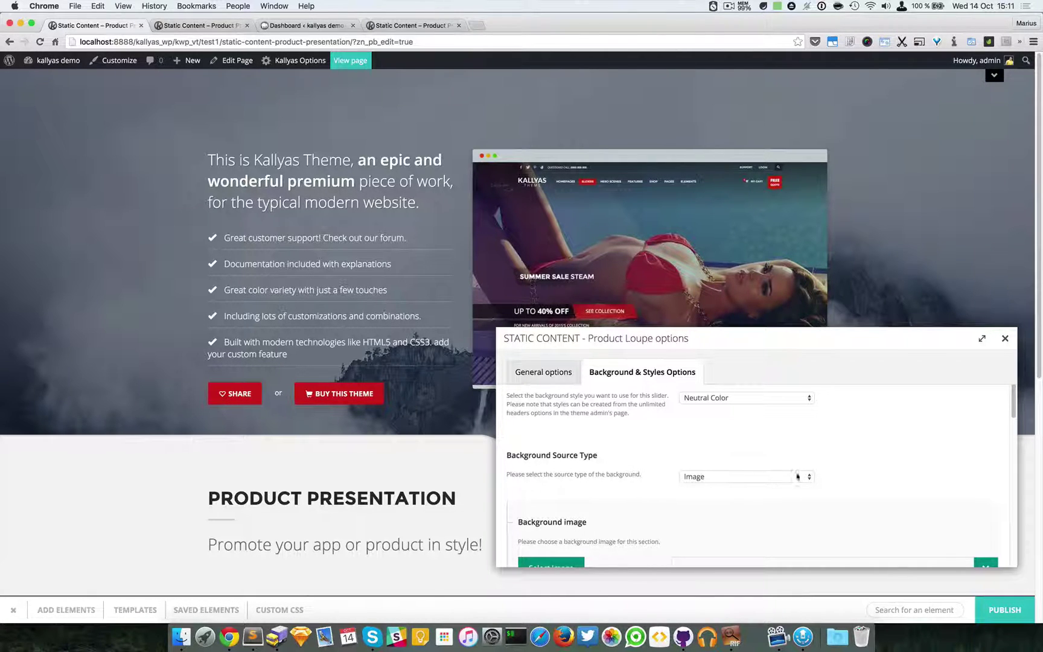
scroll(824, 426, up, 1)
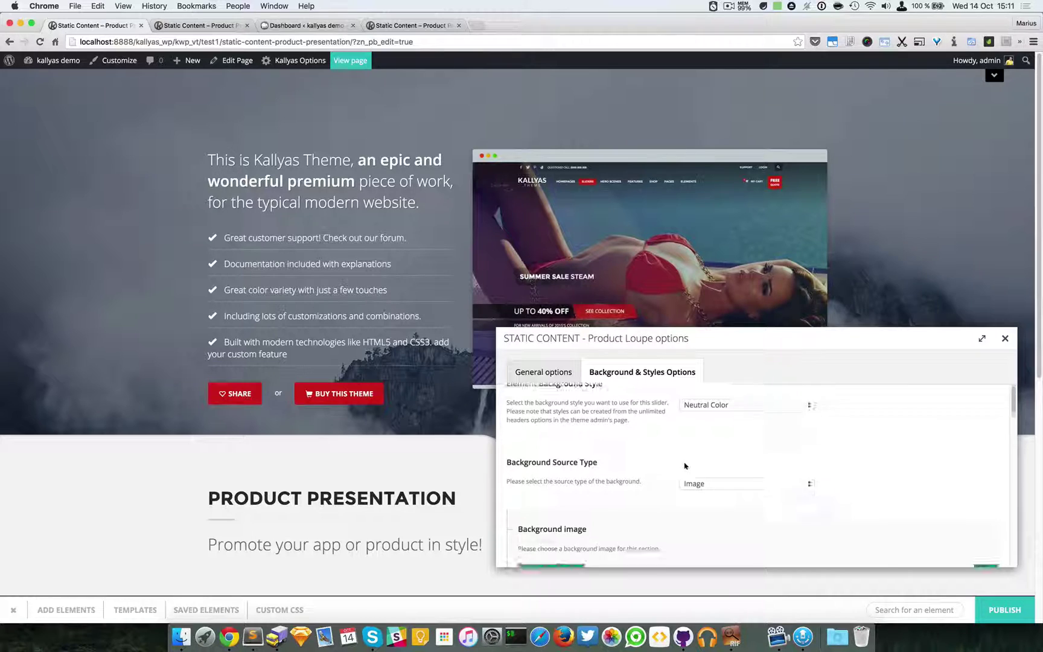
scroll(684, 465, down, 10)
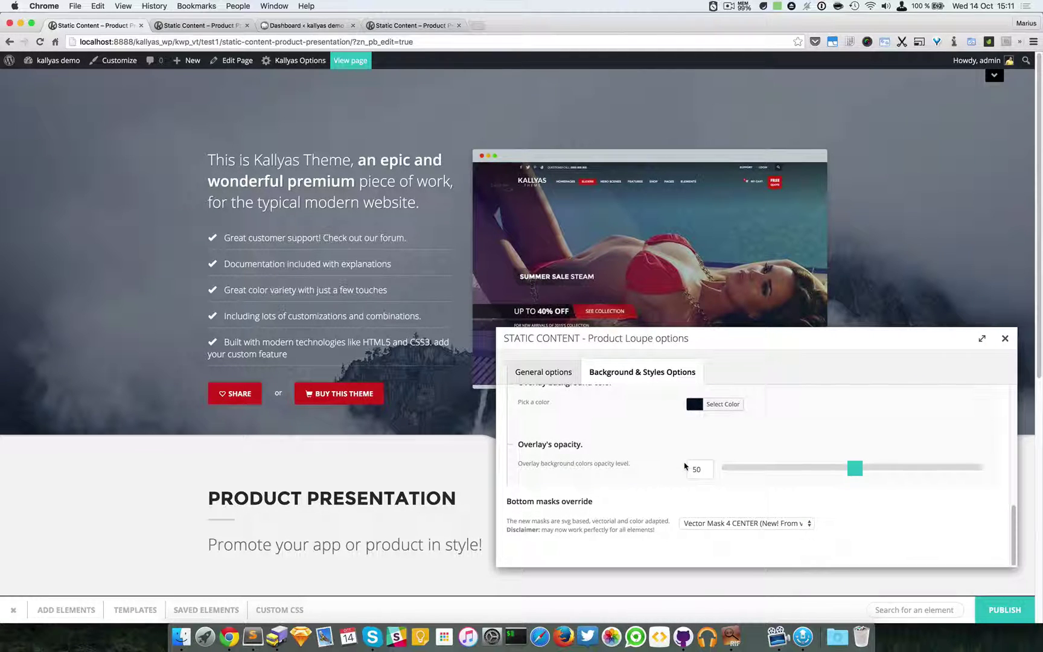
scroll(685, 465, up, 10)
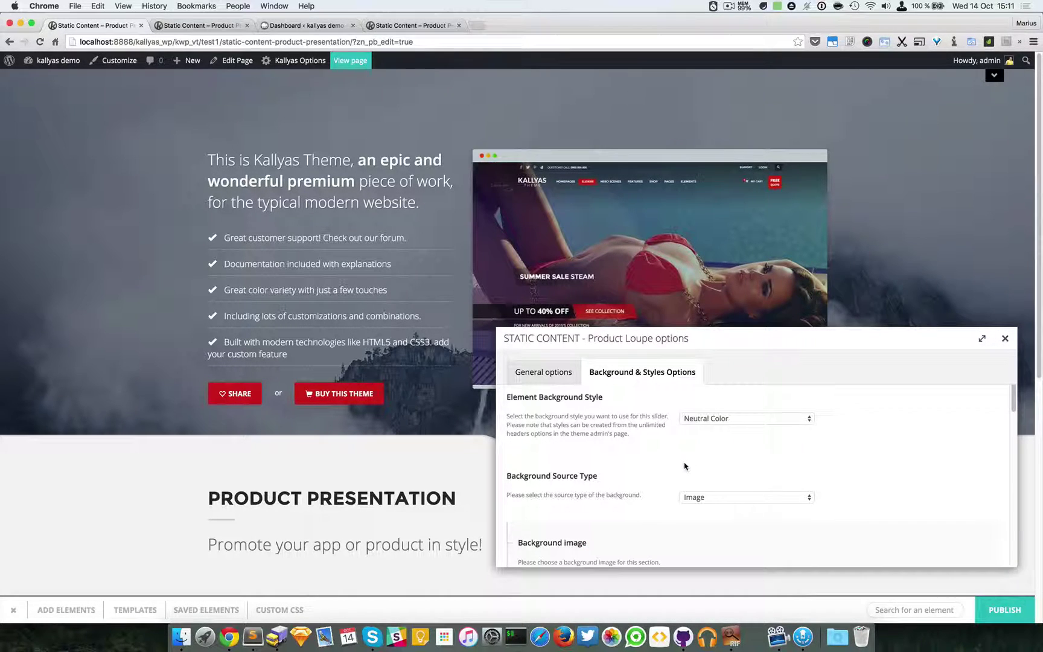